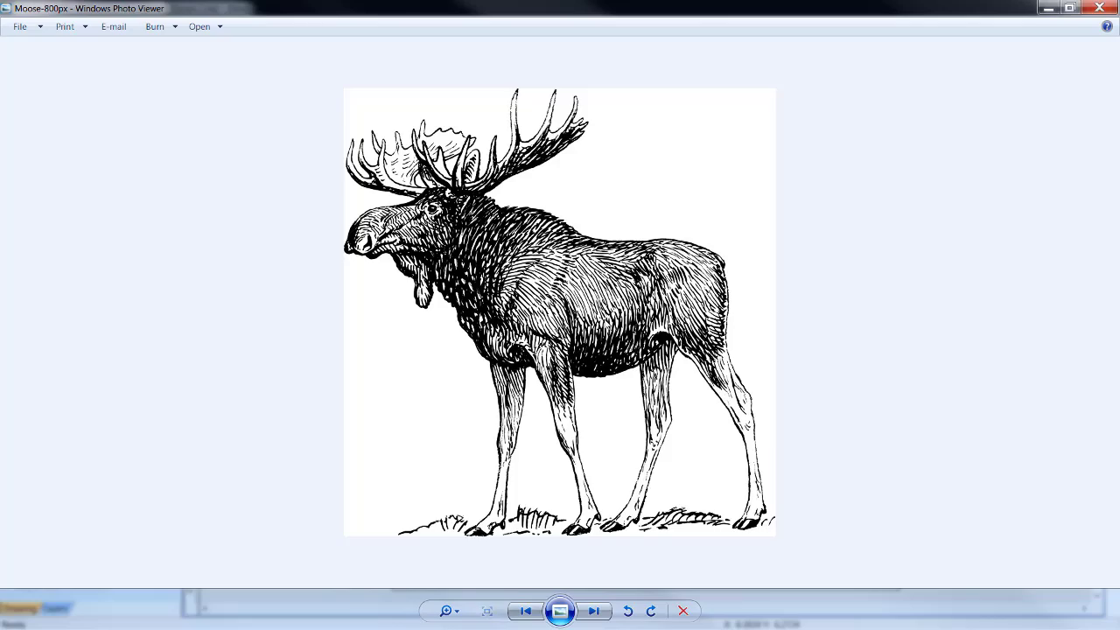
Zoom in on the moose image, then close Windows Photo Viewer to reveal the blank 12 x 12 inch job
{"action": "scroll", "coordinate": [604, 324], "scroll_direction": "up", "scroll_amount": 8}
{"action": "left_click", "coordinate": [1099, 9]}
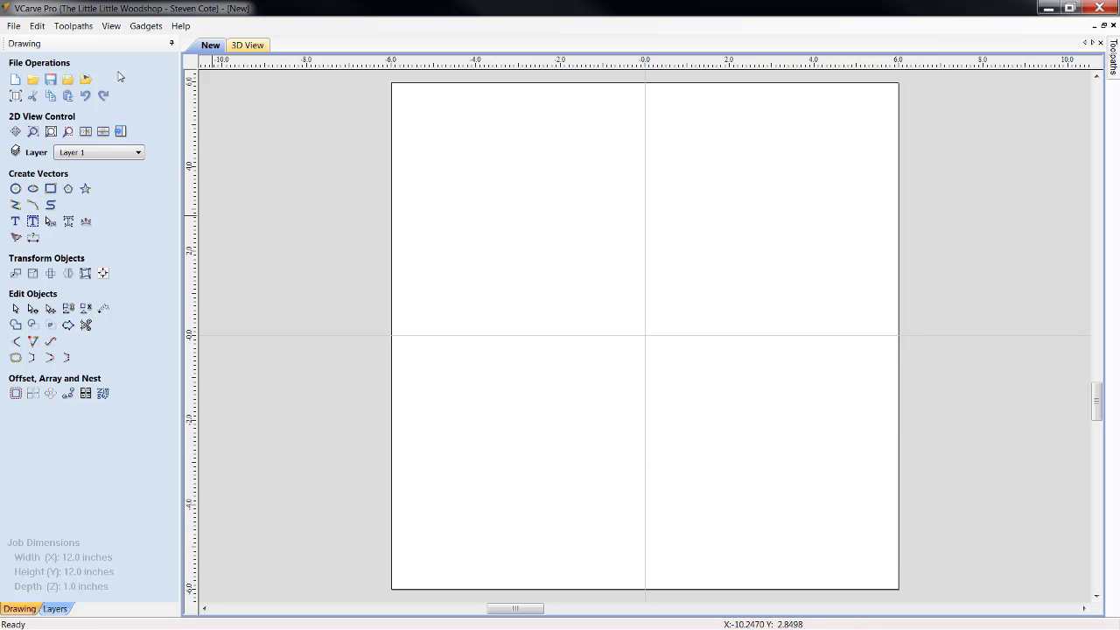
Import the moose image as a bitmap centred on the 12 x 12 inch sheet
{"action": "left_click", "coordinate": [85, 80]}
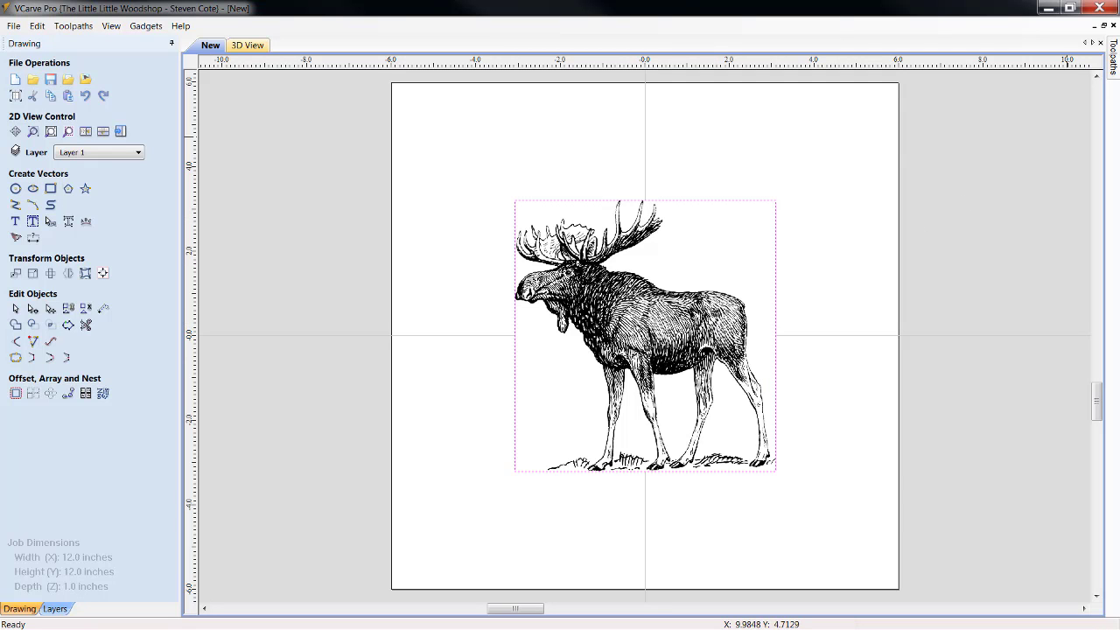
Pin the Toolpaths panel open, then zoom in on the 6.175 x 6.408 inch moose bitmap and back out
{"action": "left_click", "coordinate": [1115, 65]}
{"action": "left_click", "coordinate": [1097, 45]}
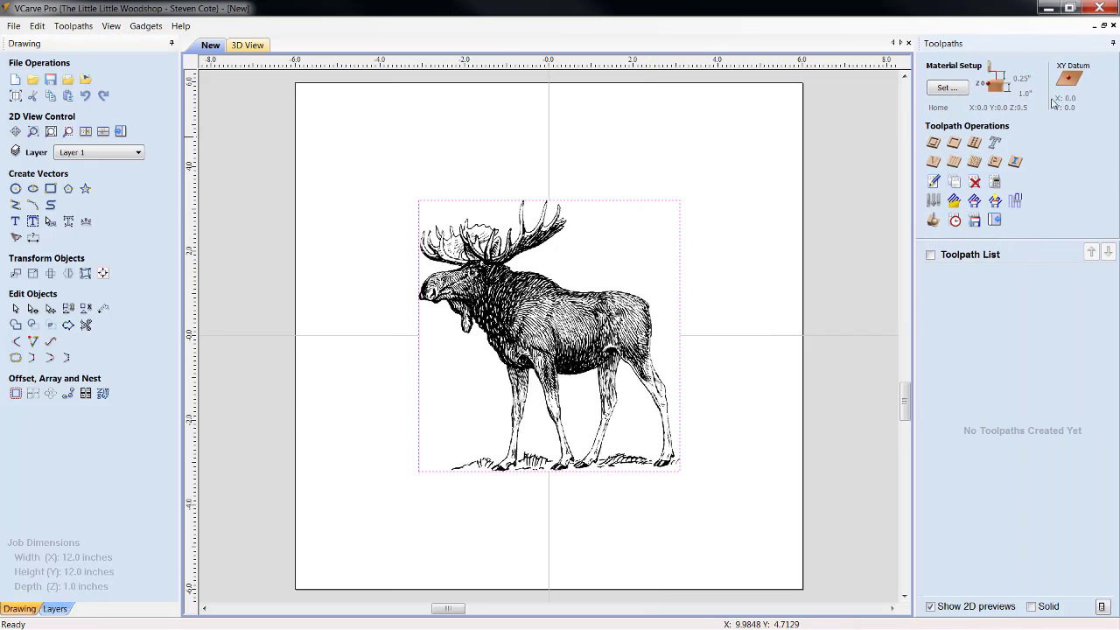
{"action": "left_click", "coordinate": [588, 258]}
{"action": "scroll", "coordinate": [590, 267], "scroll_direction": "up", "scroll_amount": 4}
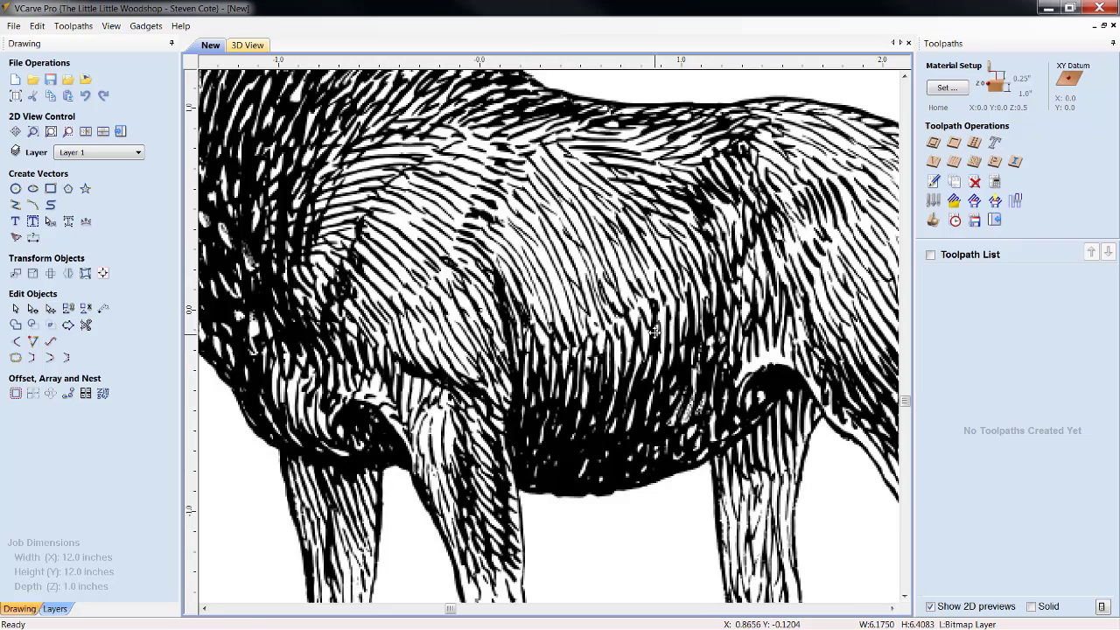
{"action": "scroll", "coordinate": [654, 331], "scroll_direction": "up", "scroll_amount": 6}
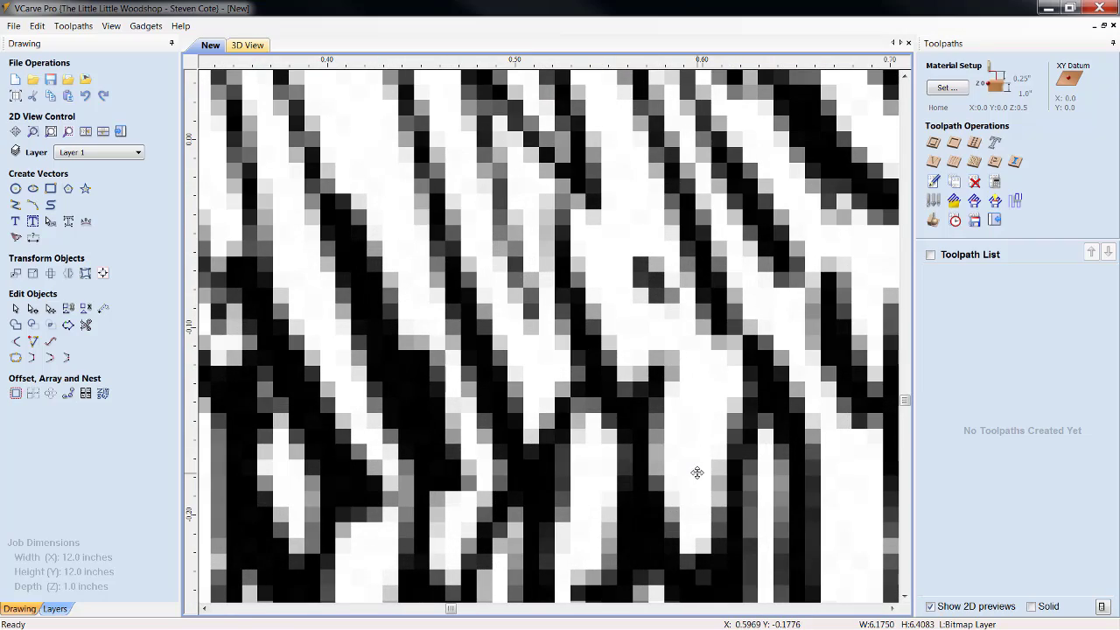
{"action": "scroll", "coordinate": [697, 473], "scroll_direction": "down", "scroll_amount": 6}
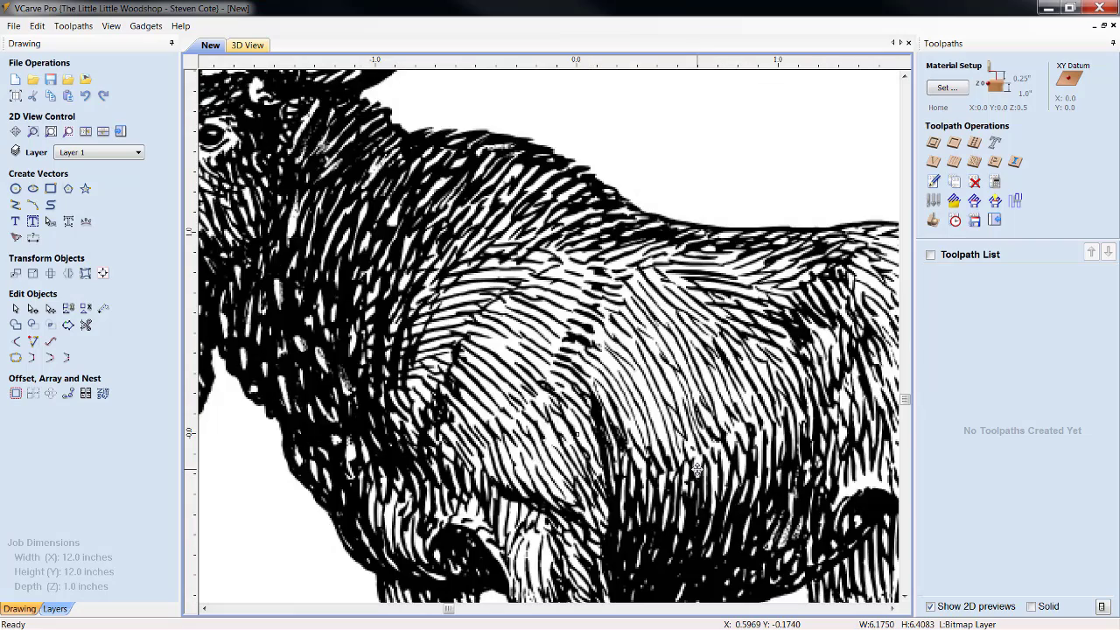
{"action": "scroll", "coordinate": [696, 468], "scroll_direction": "down", "scroll_amount": 3}
{"action": "scroll", "coordinate": [691, 457], "scroll_direction": "down", "scroll_amount": 2}
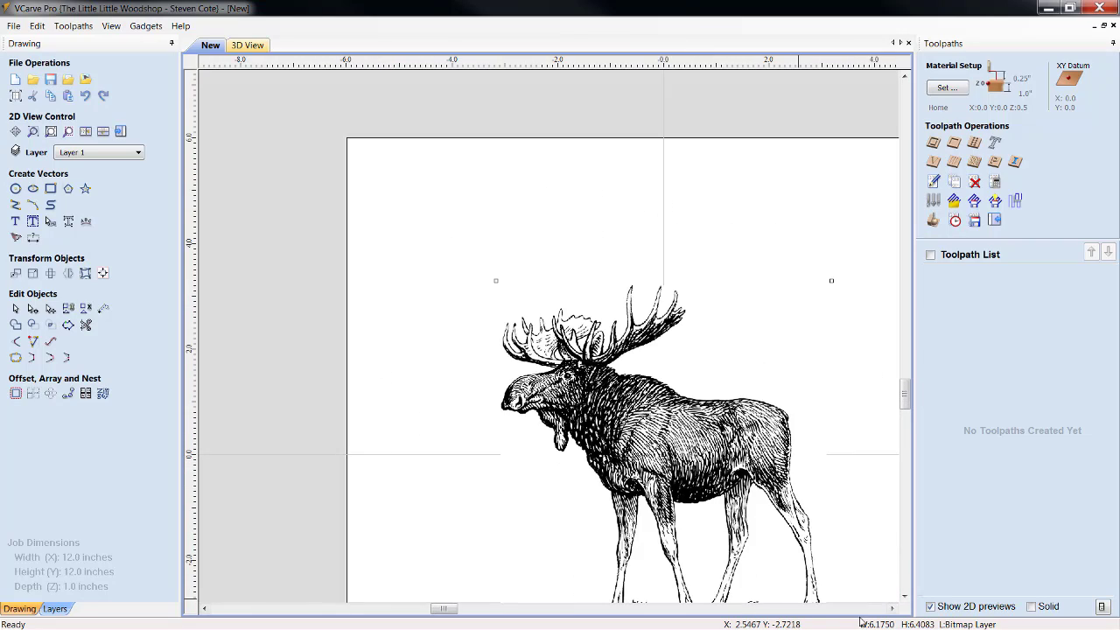
{"action": "left_click", "coordinate": [892, 608]}
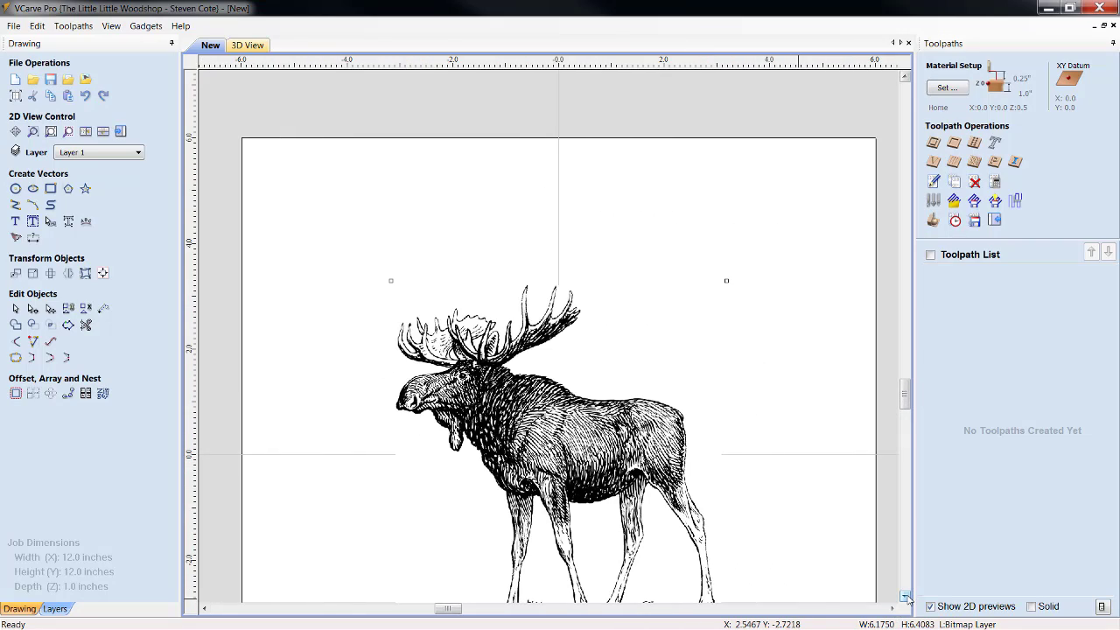
{"action": "left_click", "coordinate": [904, 596]}
{"action": "left_click", "coordinate": [904, 596]}
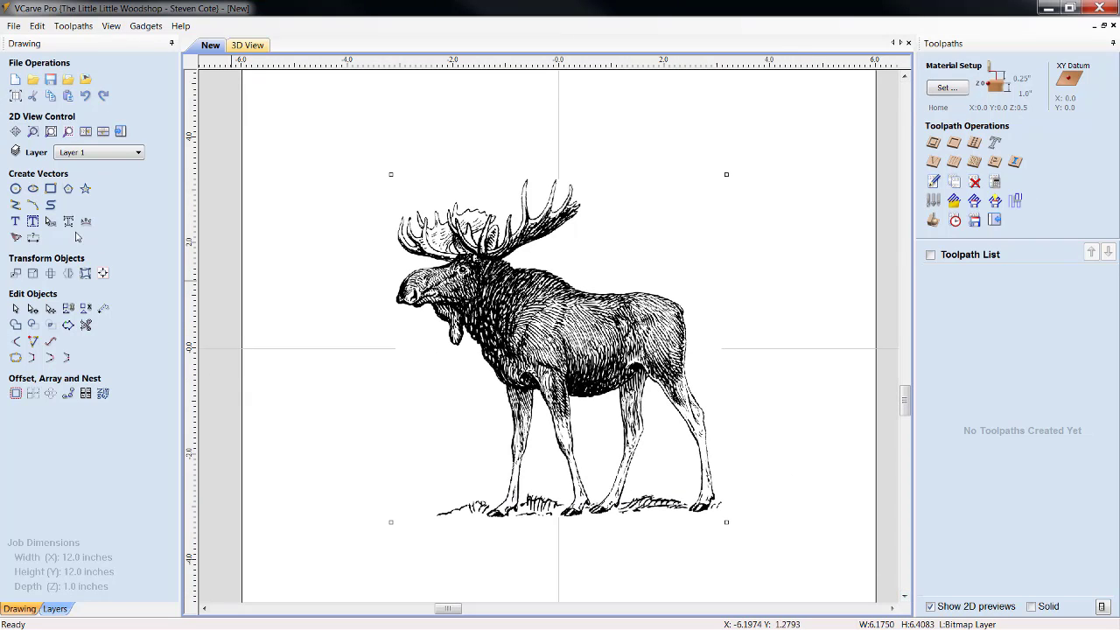
Open Trace Bitmap for the selected moose bitmap, defaulting to Black / White at 0.50 threshold
{"action": "left_click", "coordinate": [308, 217]}
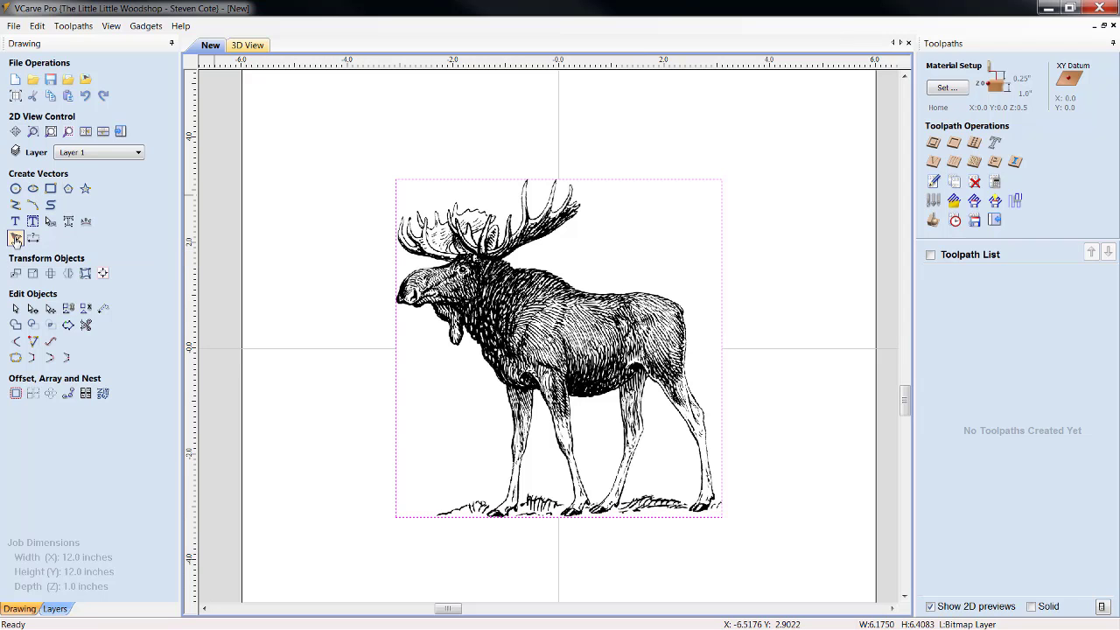
{"action": "left_click", "coordinate": [15, 239]}
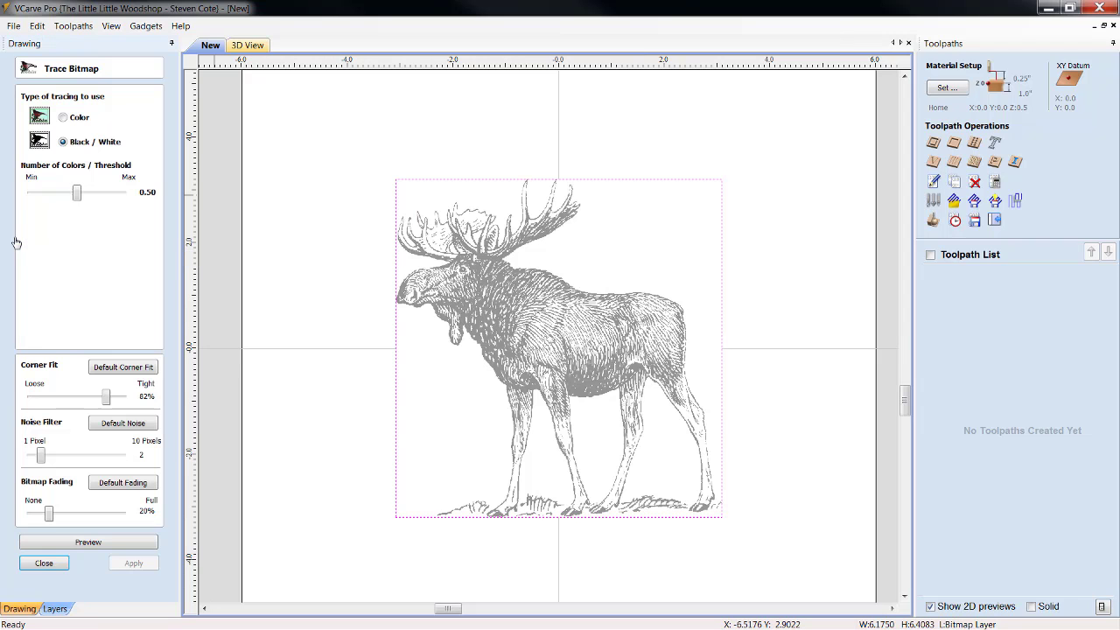
Choose Black/White tracing and raise the threshold to 0.54
{"action": "left_click", "coordinate": [65, 143]}
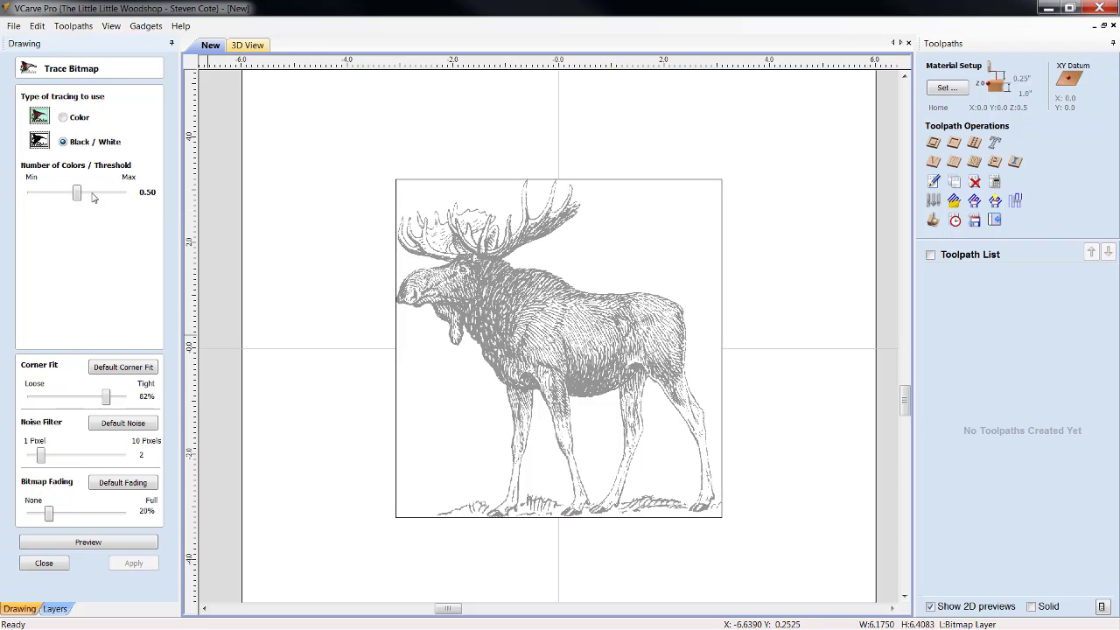
{"action": "mouse_move", "coordinate": [78, 195]}
{"action": "left_mouse_down"}
{"action": "mouse_move", "coordinate": [30, 198]}
{"action": "mouse_move", "coordinate": [138, 202]}
{"action": "mouse_move", "coordinate": [78, 199]}
{"action": "left_mouse_up"}
{"action": "key", "text": "Right"}
{"action": "key", "text": "Right"}
{"action": "key", "text": "Right"}
{"action": "key", "text": "Right"}
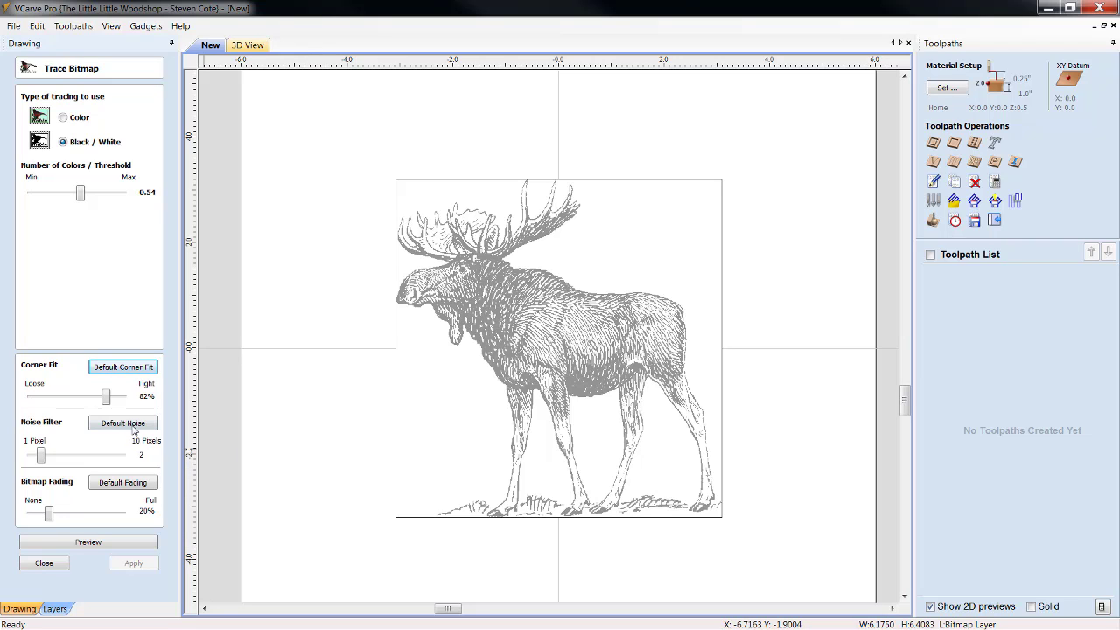
{"action": "key", "text": "Tab"}
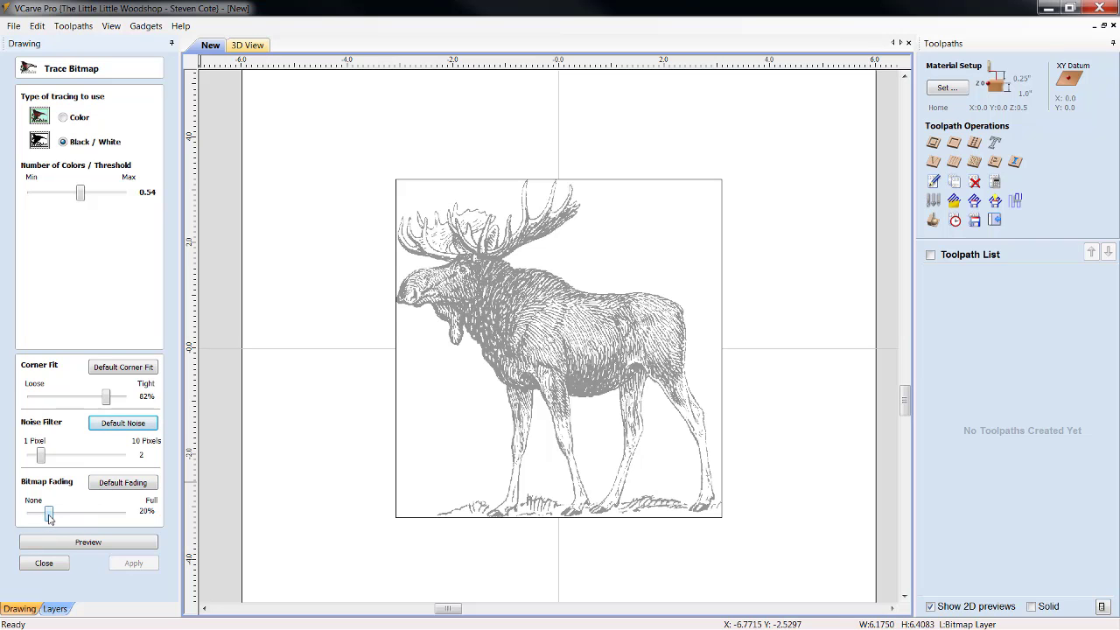
Set bitmap fading to 10%, preview the trace, and apply it to create vectors on Layer 1
{"action": "left_click_drag", "start_coordinate": [49, 513], "coordinate": [127, 527]}
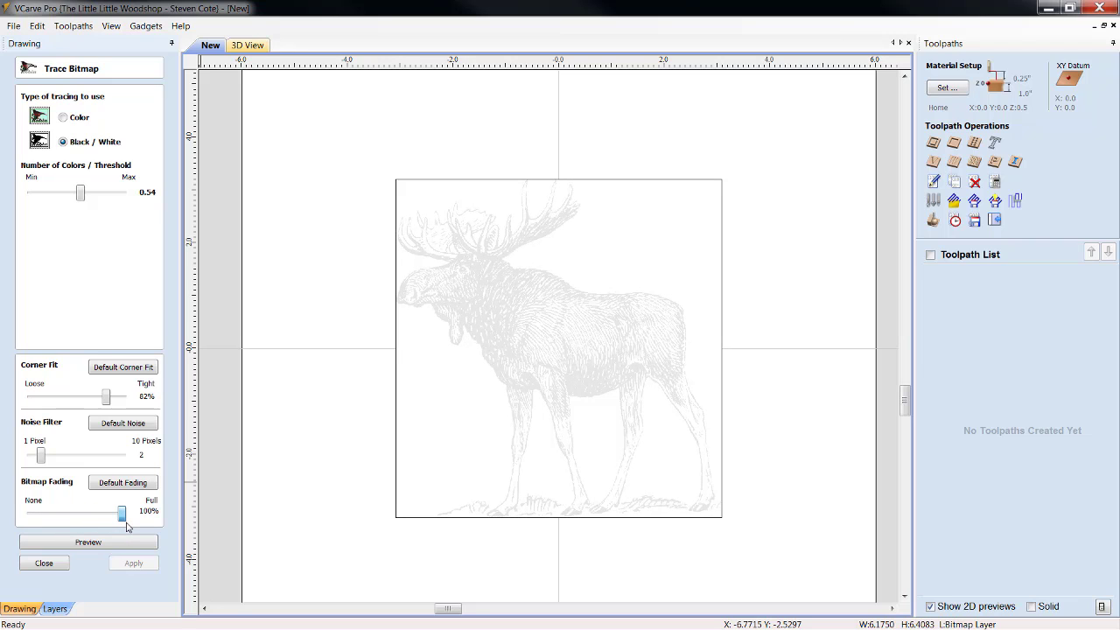
{"action": "left_click_drag", "start_coordinate": [126, 527], "coordinate": [12, 522]}
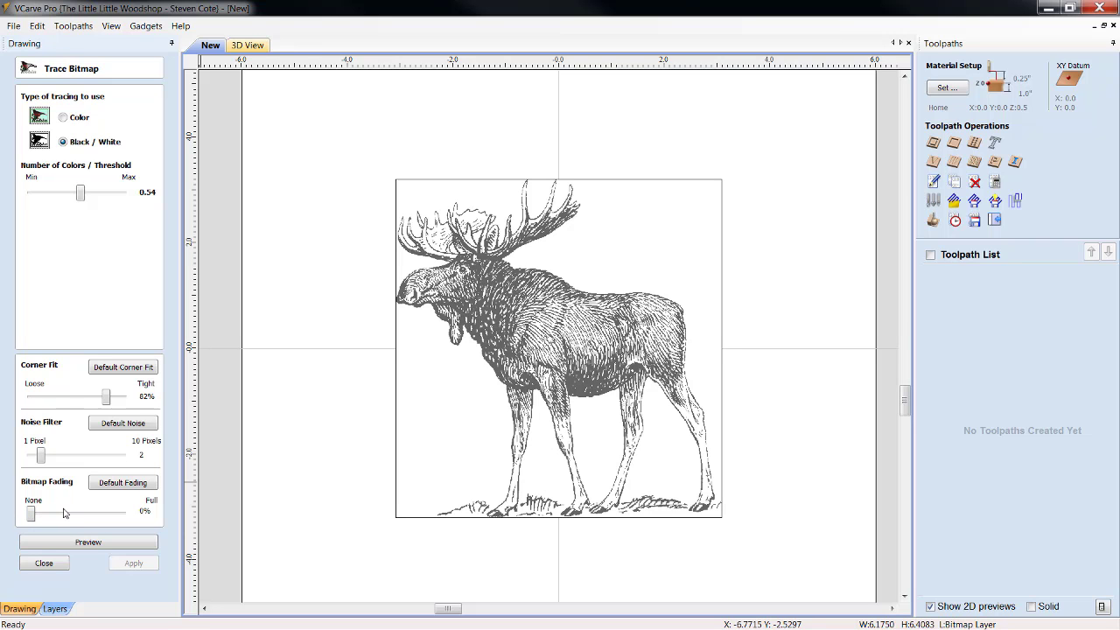
{"action": "left_click", "coordinate": [50, 543]}
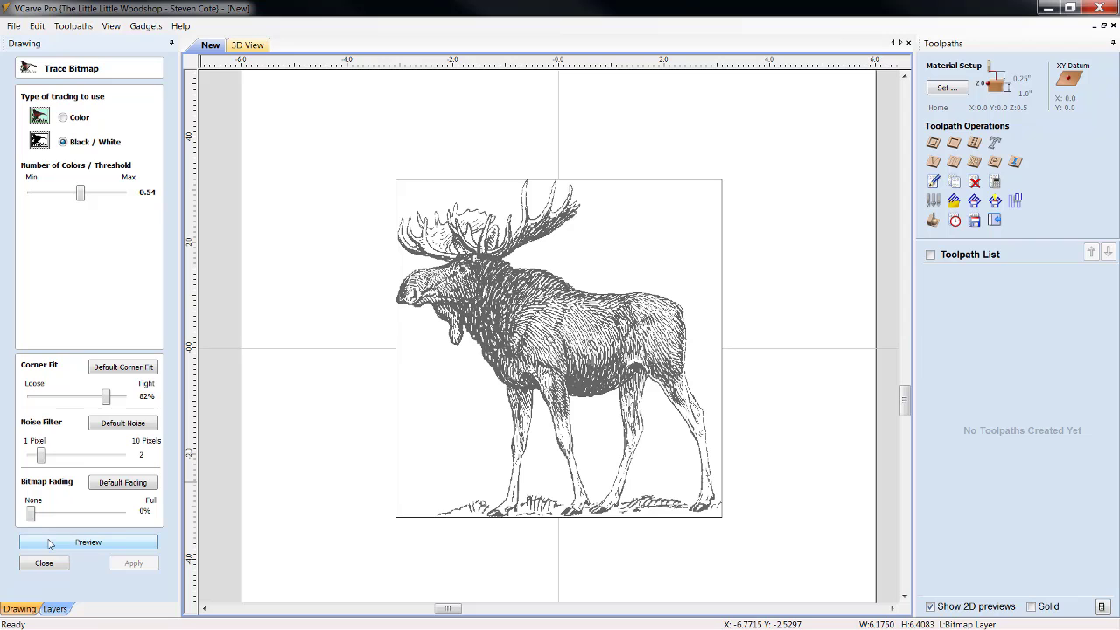
{"action": "left_click", "coordinate": [97, 543]}
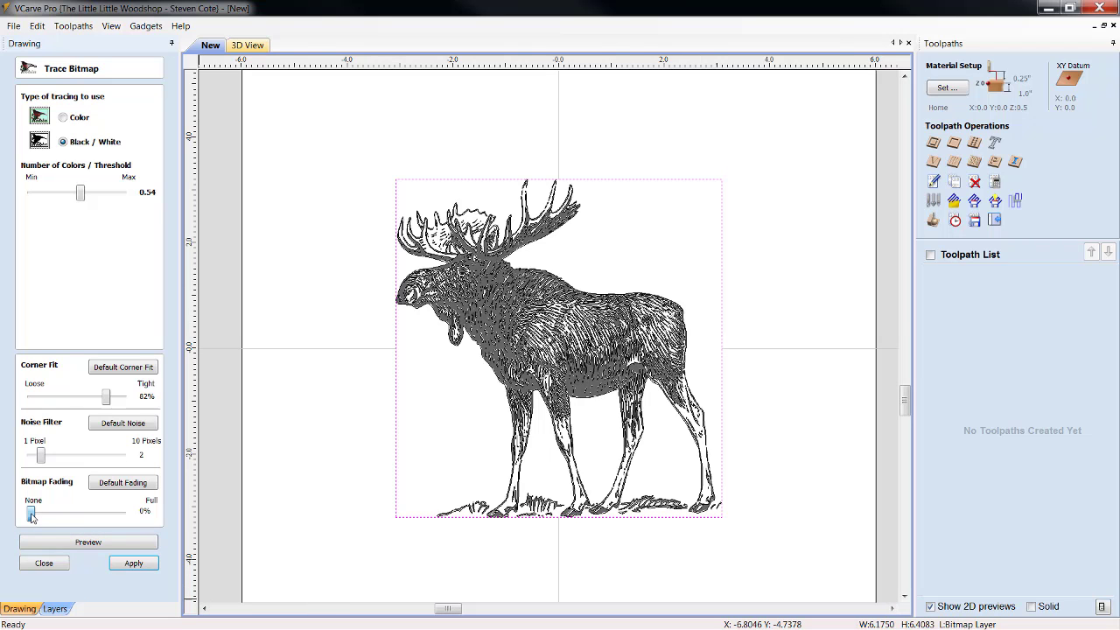
{"action": "left_click_drag", "start_coordinate": [31, 517], "coordinate": [40, 517]}
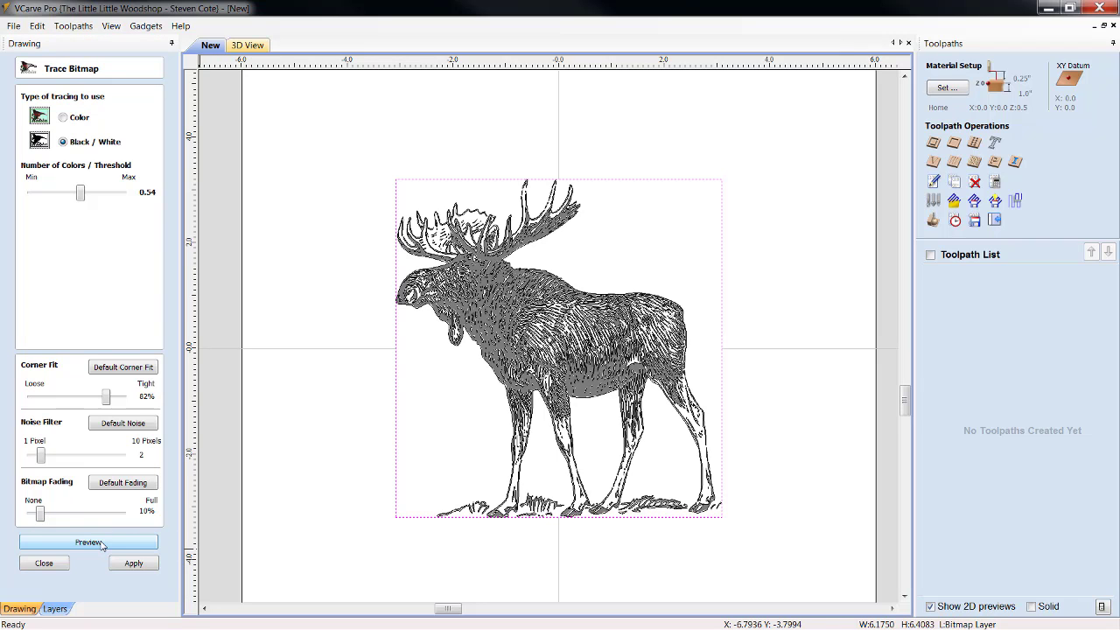
{"action": "left_click", "coordinate": [100, 546]}
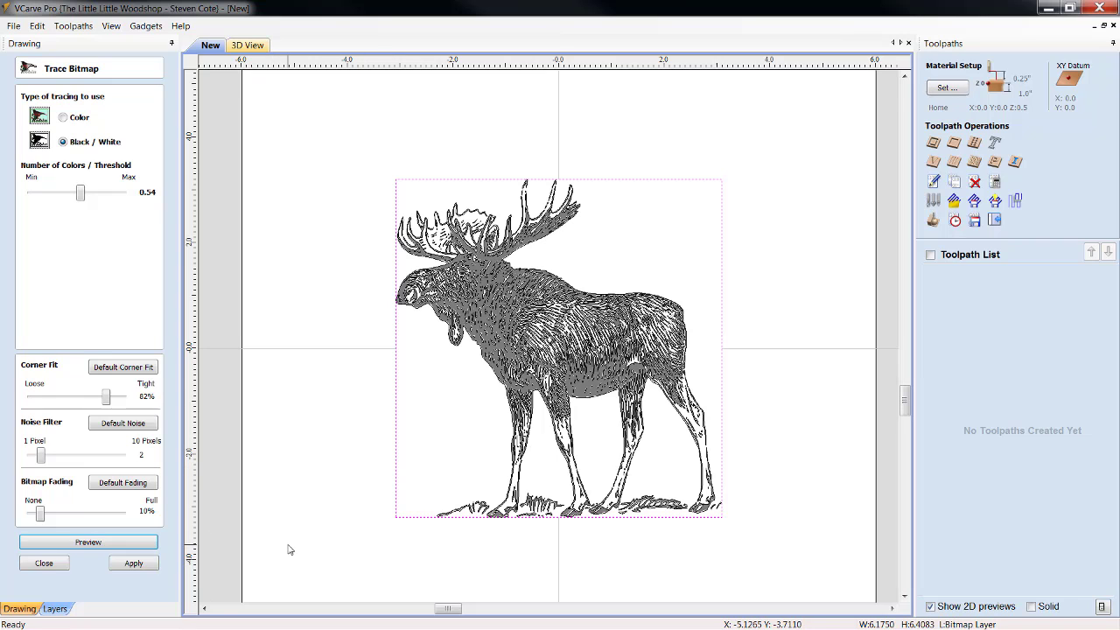
{"action": "left_click", "coordinate": [134, 565]}
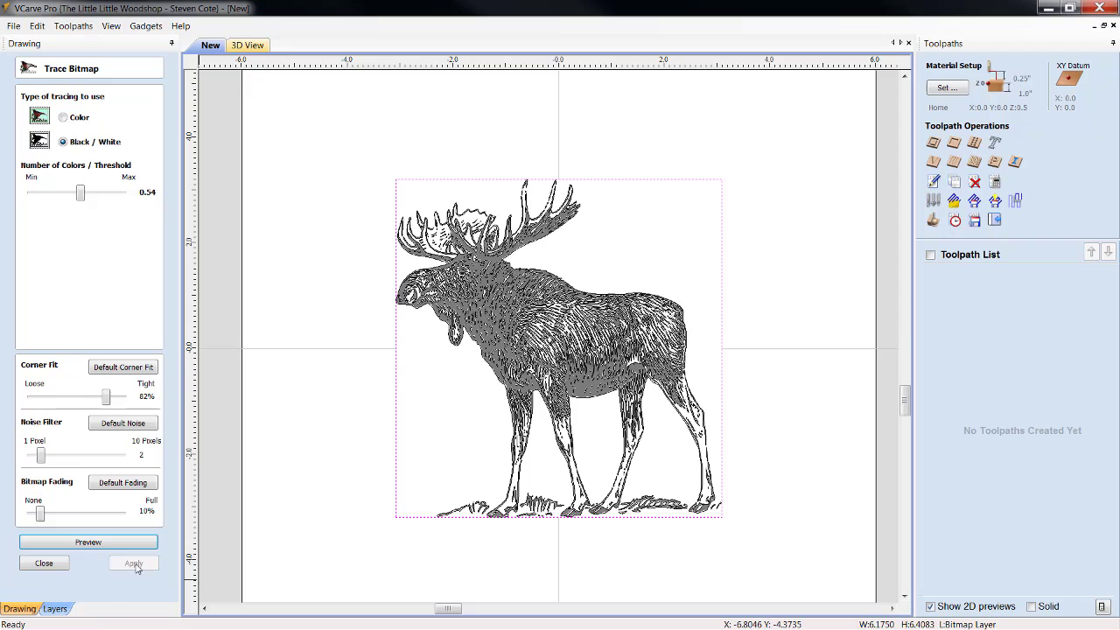
Close Trace Bitmap and delete the original moose bitmap, keeping only the traced outlines
{"action": "left_click", "coordinate": [42, 565]}
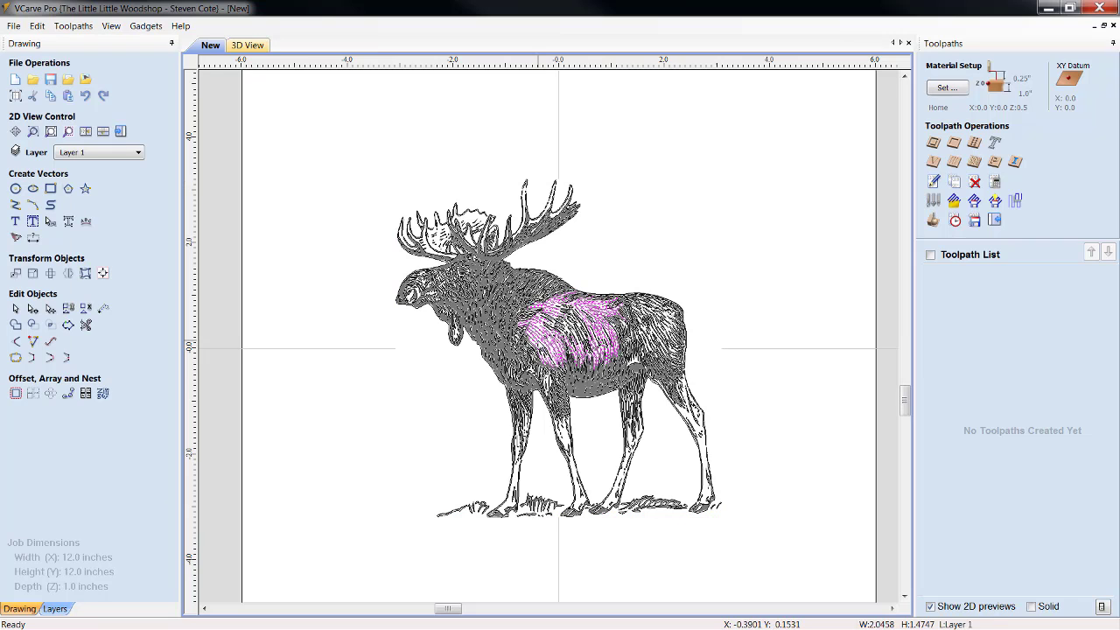
{"action": "left_click", "coordinate": [719, 359]}
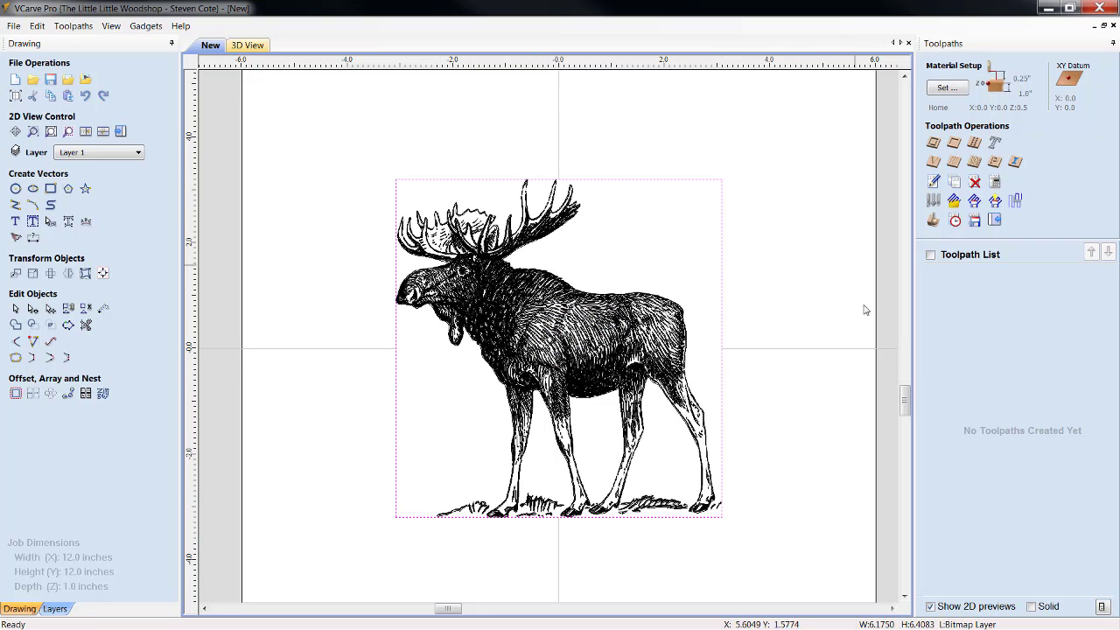
{"action": "key", "text": "Delete"}
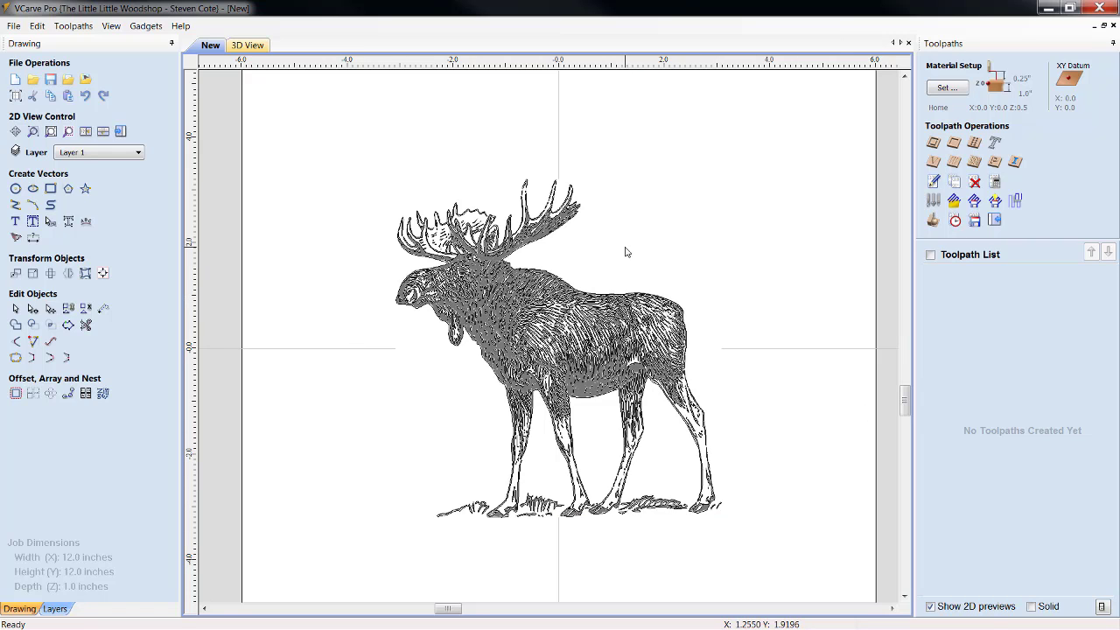
{"action": "key", "text": "ctrl+z"}
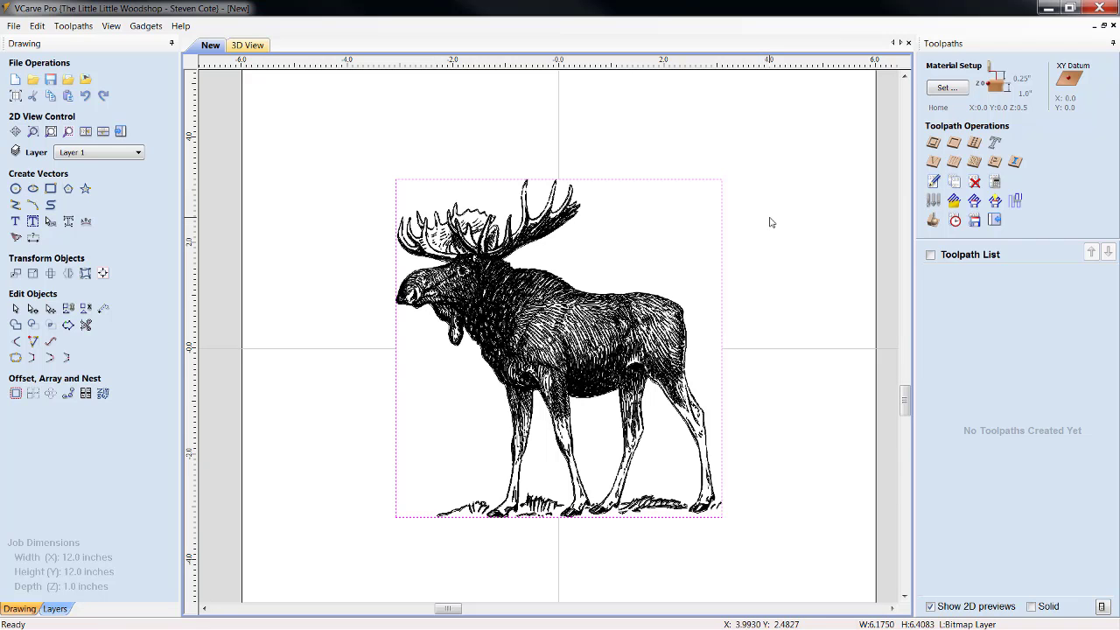
{"action": "key", "text": "Delete"}
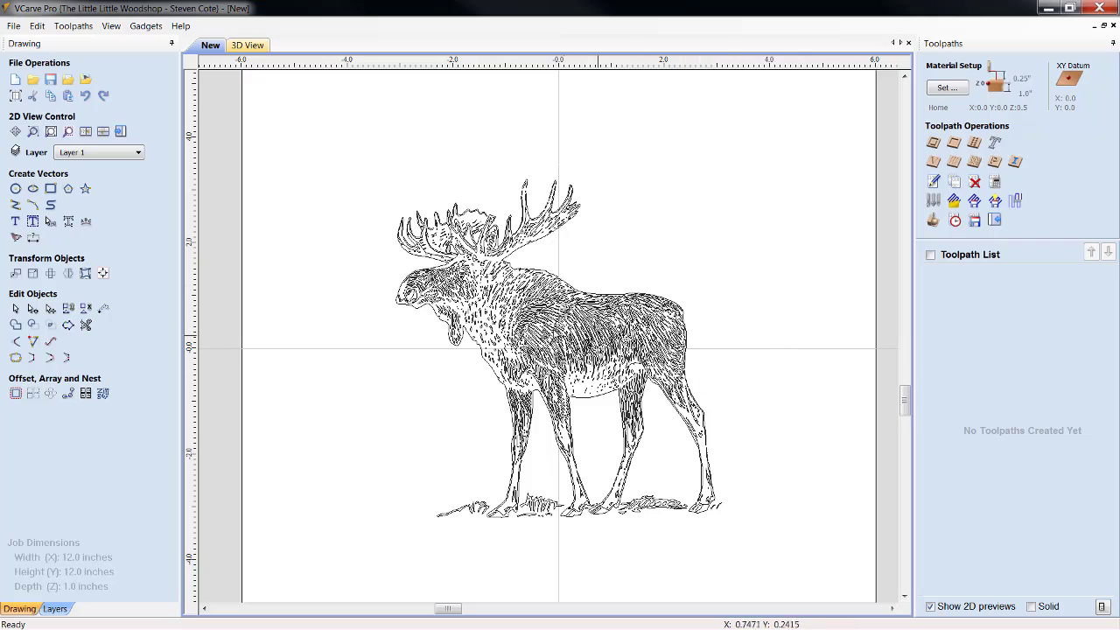
{"action": "scroll", "coordinate": [552, 332], "scroll_direction": "up", "scroll_amount": 5}
{"action": "scroll", "coordinate": [552, 334], "scroll_direction": "up", "scroll_amount": 1}
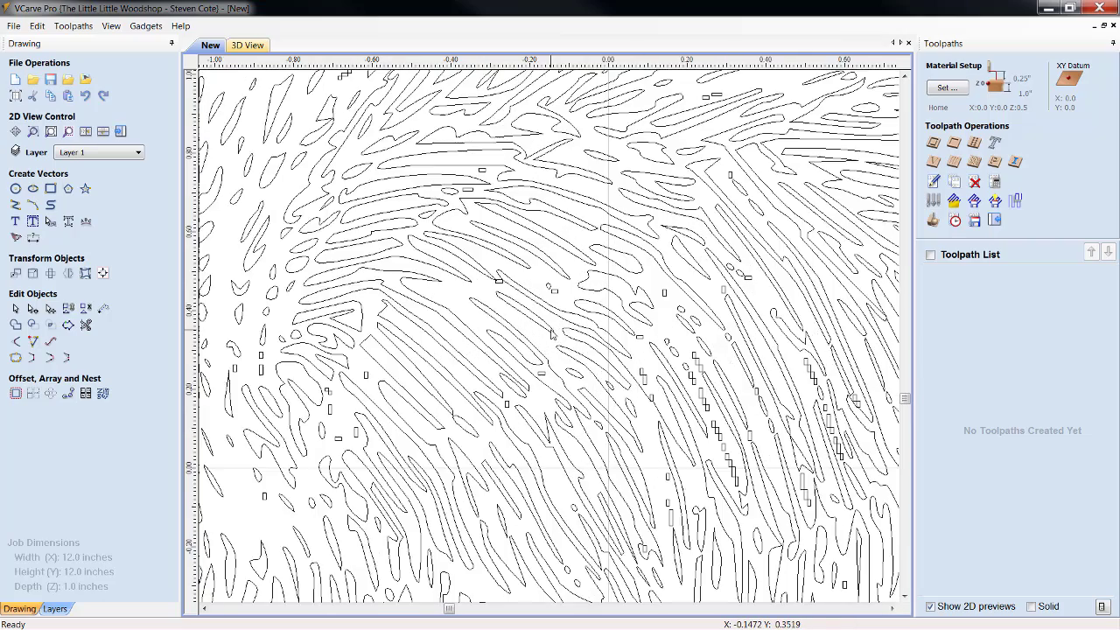
{"action": "scroll", "coordinate": [546, 334], "scroll_direction": "up", "scroll_amount": 2}
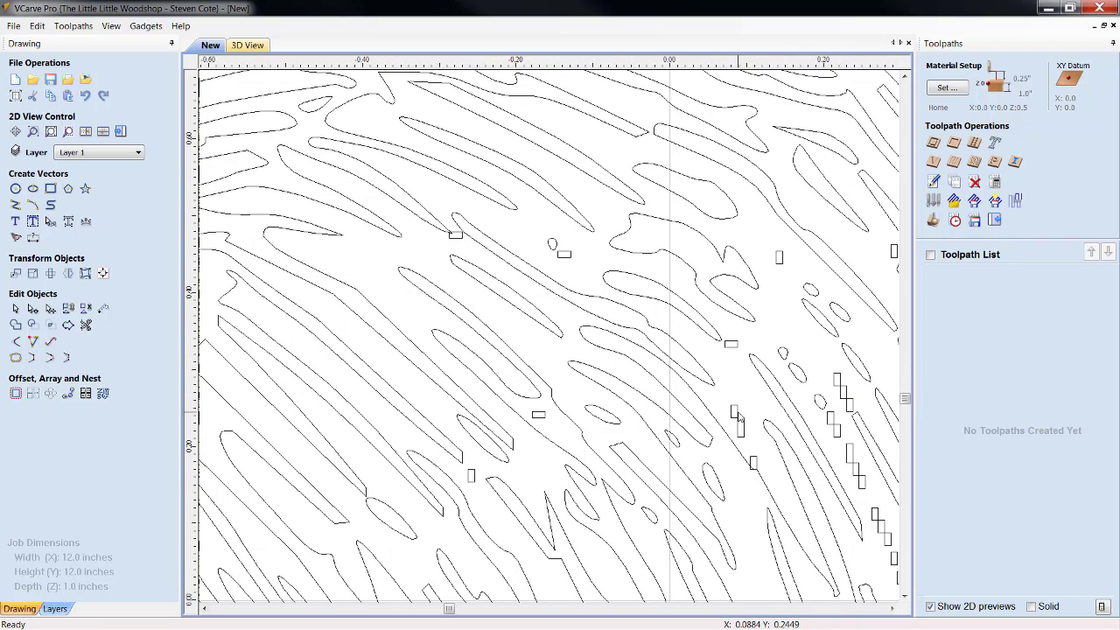
{"action": "left_click", "coordinate": [778, 261]}
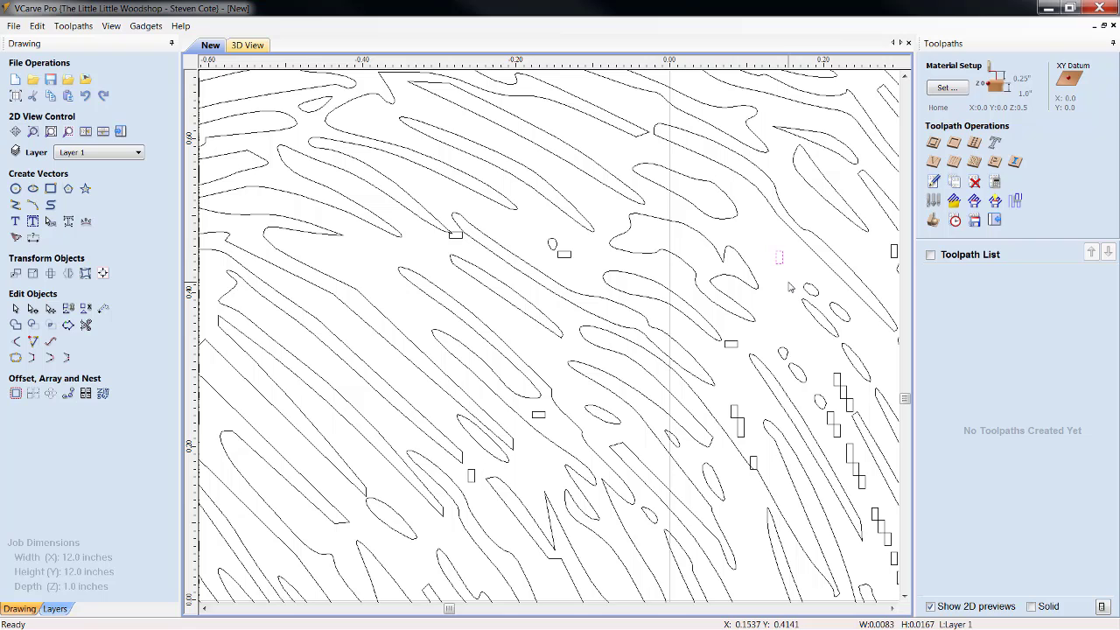
{"action": "key", "text": "Delete"}
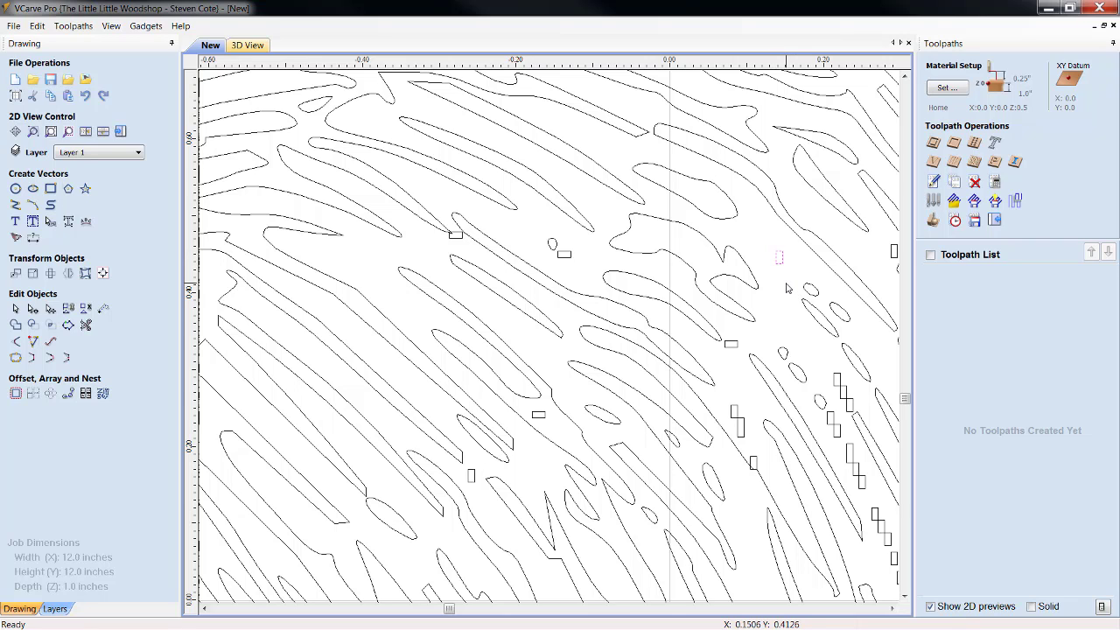
{"action": "left_click", "coordinate": [564, 254]}
{"action": "key", "text": "Delete"}
{"action": "left_click", "coordinate": [456, 234]}
{"action": "key", "text": "Delete"}
{"action": "left_click", "coordinate": [741, 428]}
{"action": "key", "text": "Delete"}
{"action": "left_click", "coordinate": [735, 412]}
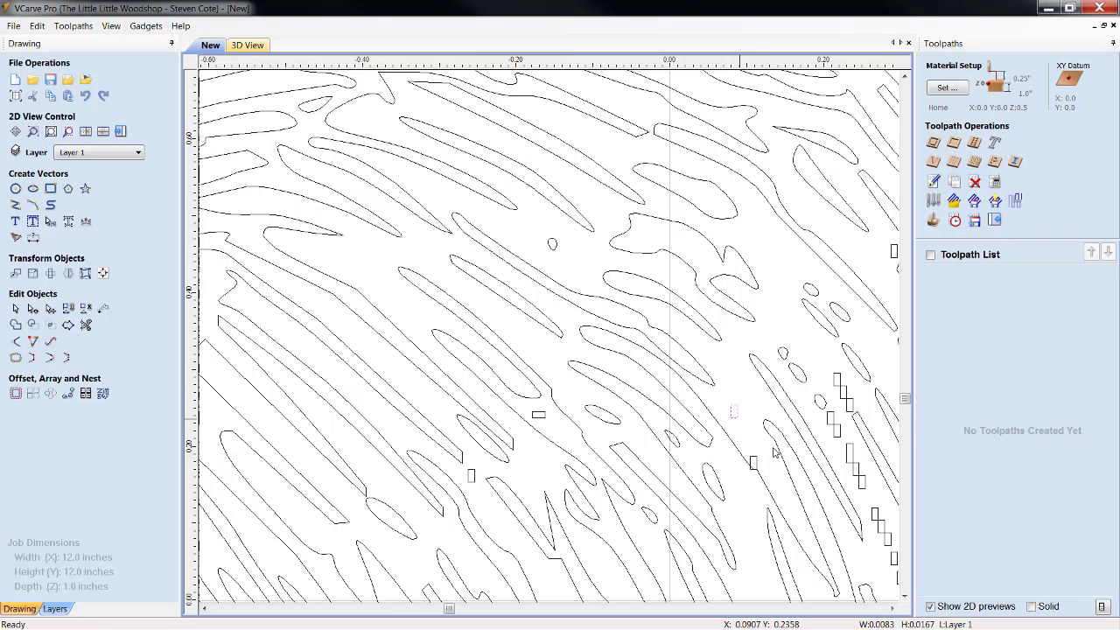
{"action": "key", "text": "Delete"}
{"action": "key", "text": "Delete"}
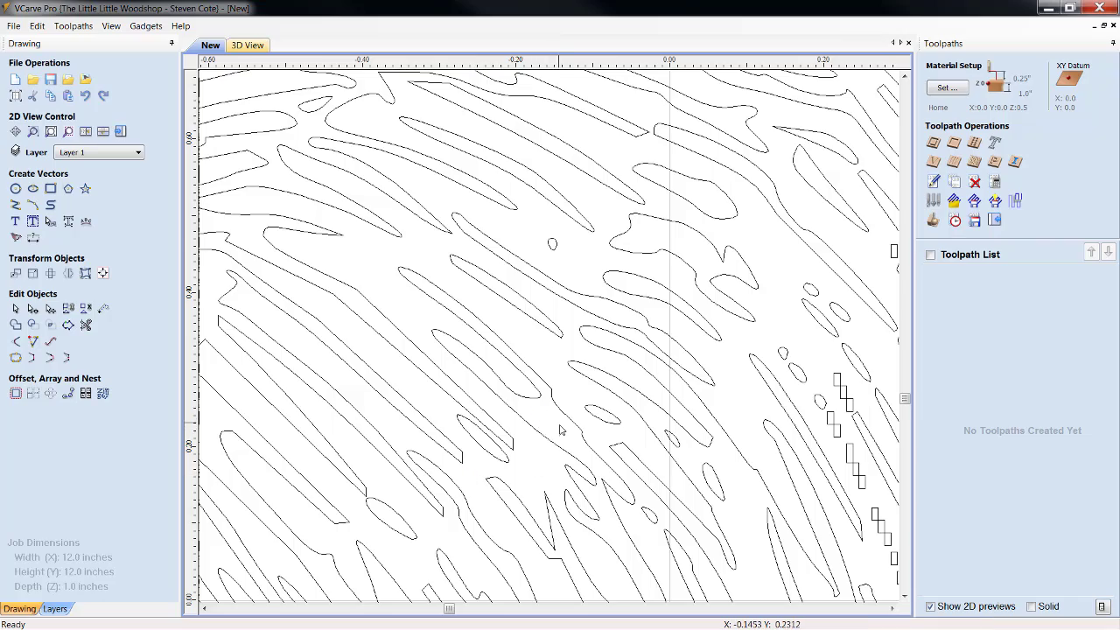
{"action": "scroll", "coordinate": [563, 432], "scroll_direction": "down", "scroll_amount": 2}
{"action": "scroll", "coordinate": [563, 432], "scroll_direction": "down", "scroll_amount": 5}
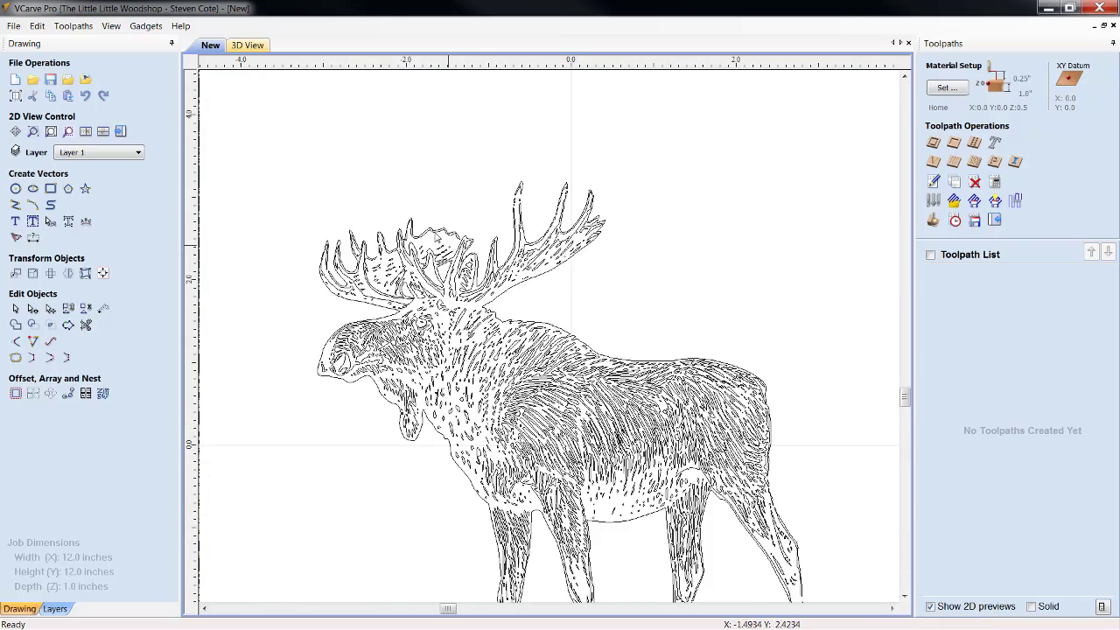
{"action": "scroll", "coordinate": [492, 175], "scroll_direction": "up", "scroll_amount": 5}
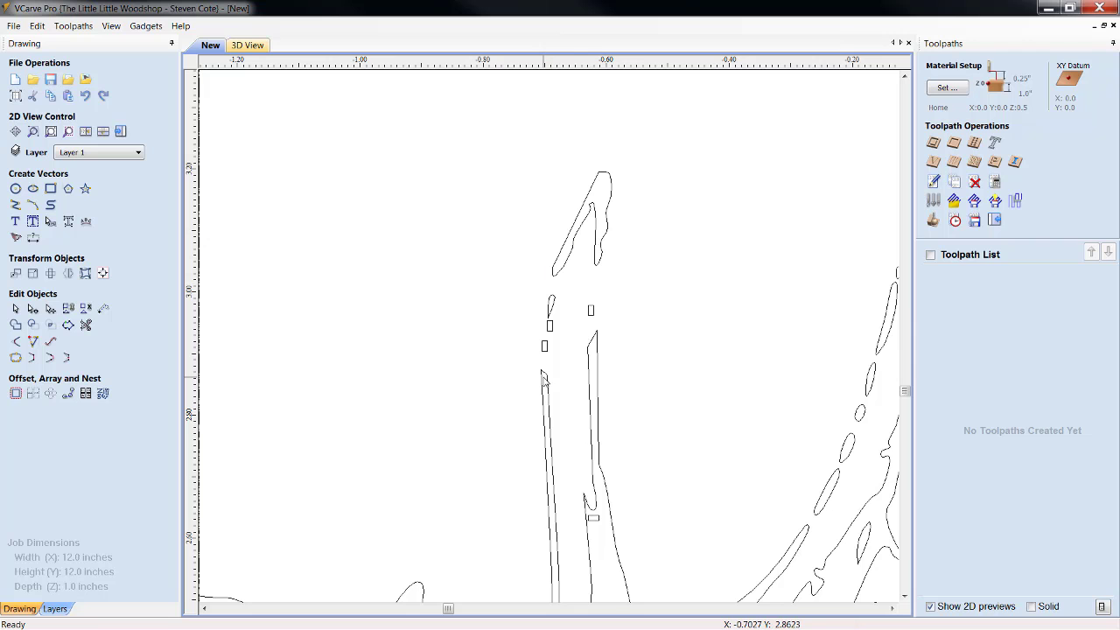
{"action": "scroll", "coordinate": [583, 374], "scroll_direction": "down", "scroll_amount": 8}
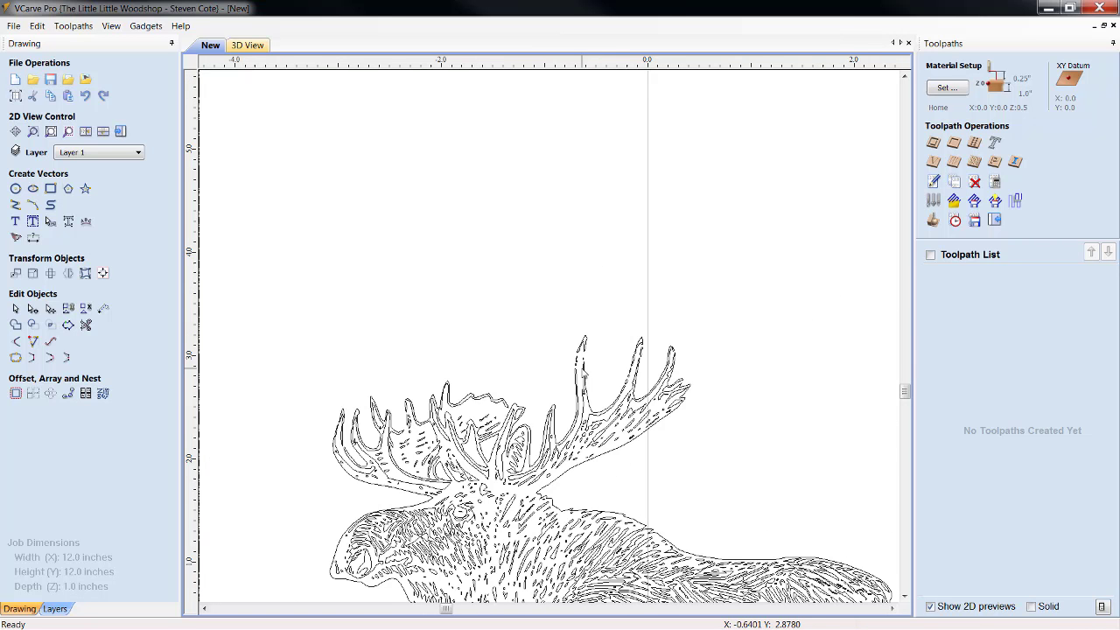
{"action": "left_click", "coordinate": [892, 607]}
{"action": "left_click", "coordinate": [892, 608]}
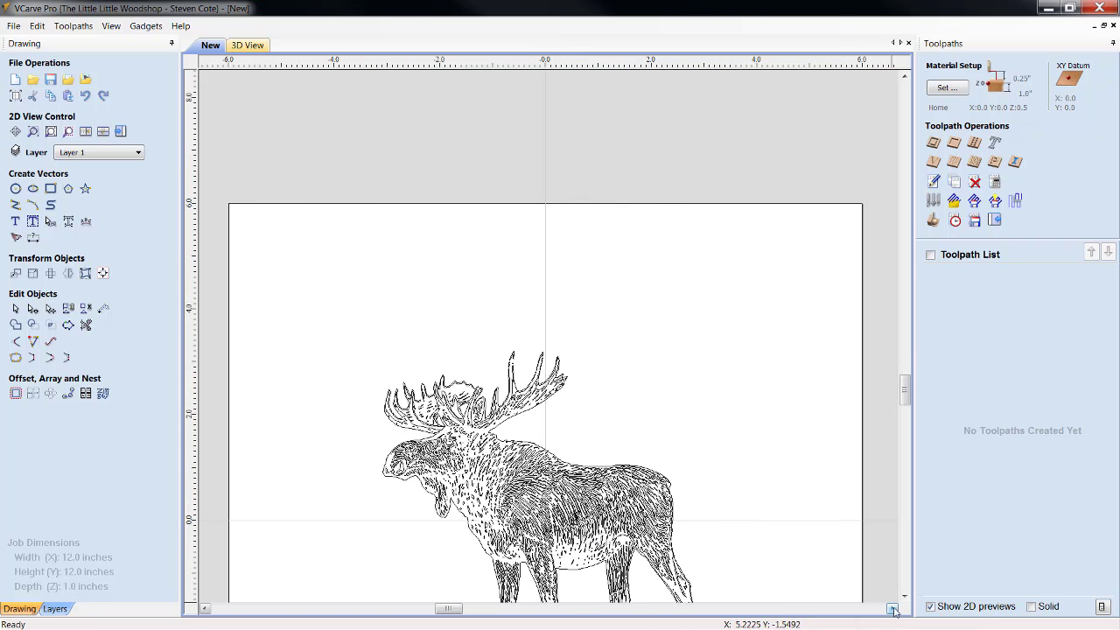
{"action": "left_click", "coordinate": [905, 597]}
{"action": "left_click", "coordinate": [905, 596]}
{"action": "left_click", "coordinate": [905, 596]}
{"action": "left_click", "coordinate": [905, 596]}
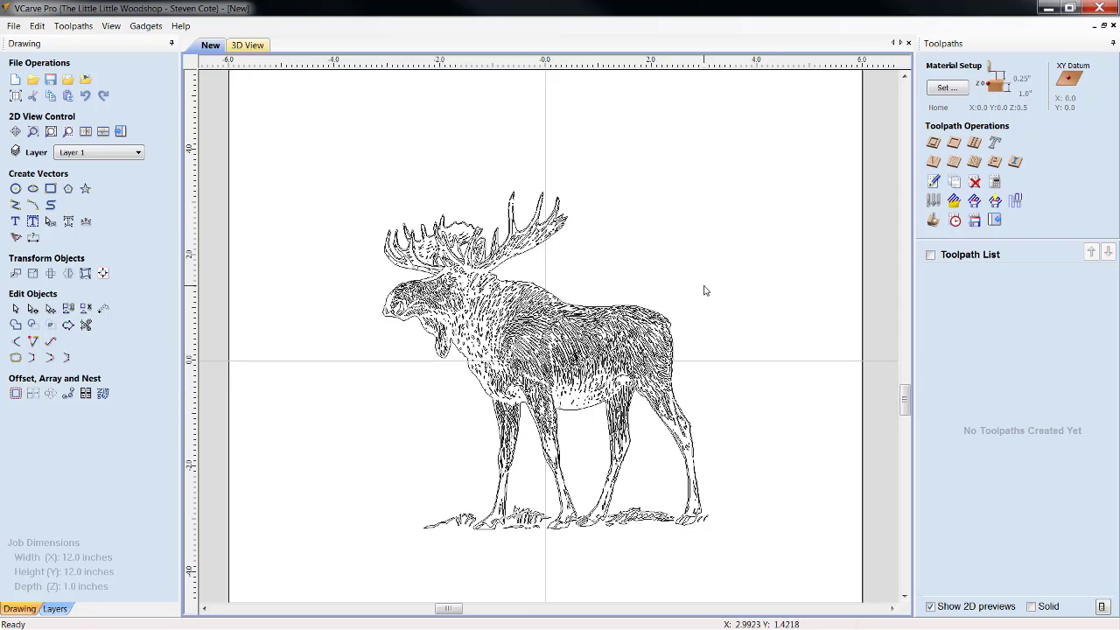
Calculate V-Carve 1 on all moose vectors with the 60° 0.25" V-bit at 0.04 inch flat depth
{"action": "left_click", "coordinate": [934, 162]}
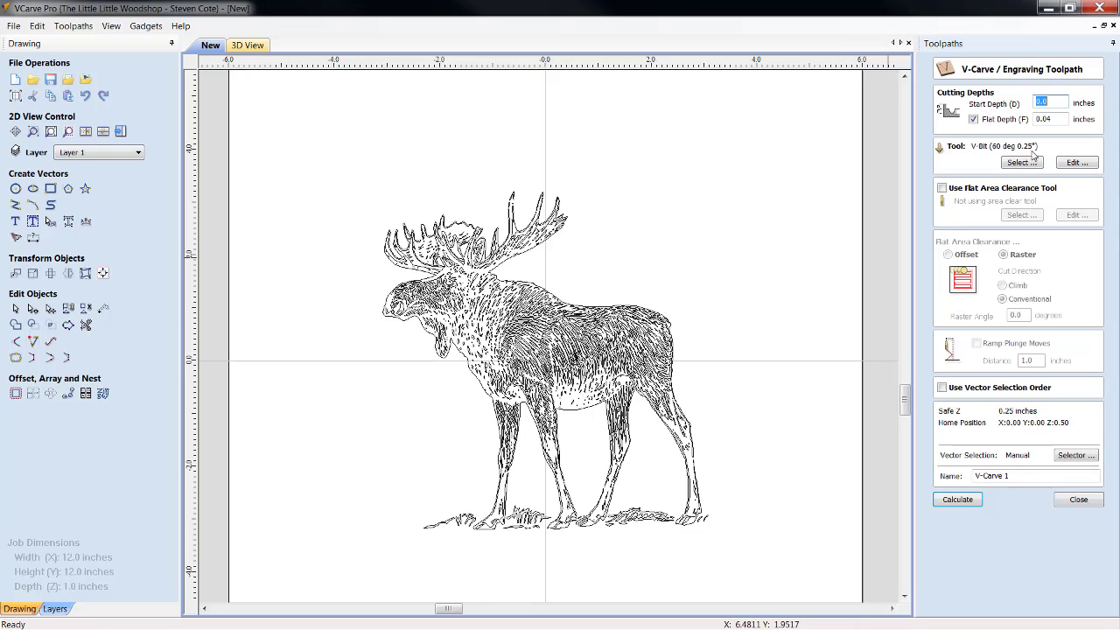
{"action": "left_click", "coordinate": [960, 501]}
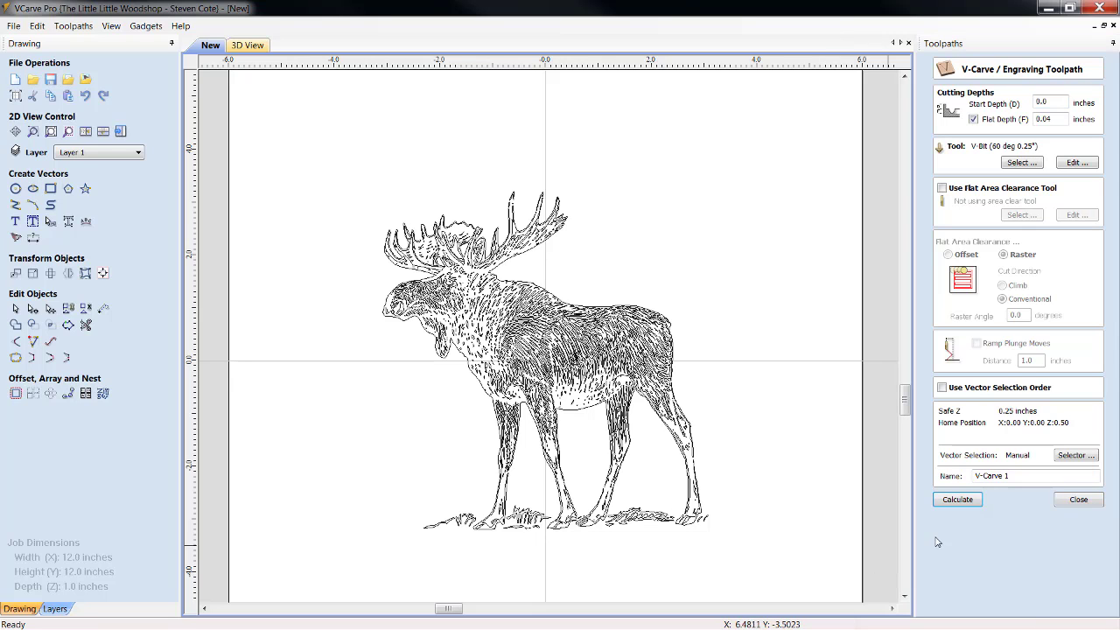
{"action": "left_click_drag", "start_coordinate": [768, 562], "coordinate": [329, 151]}
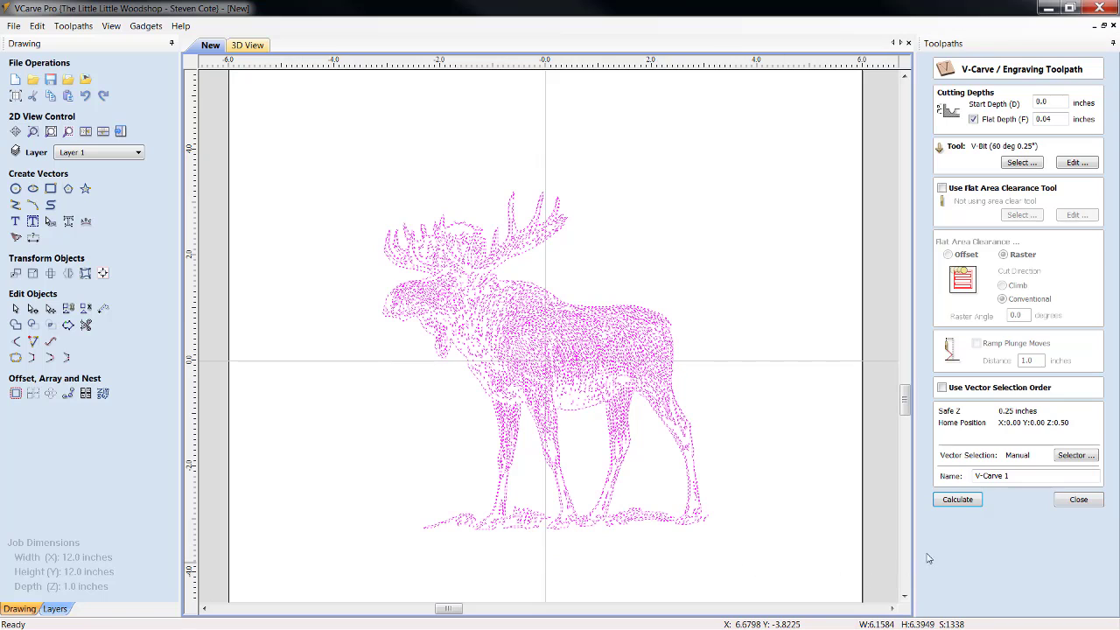
{"action": "left_click", "coordinate": [957, 500]}
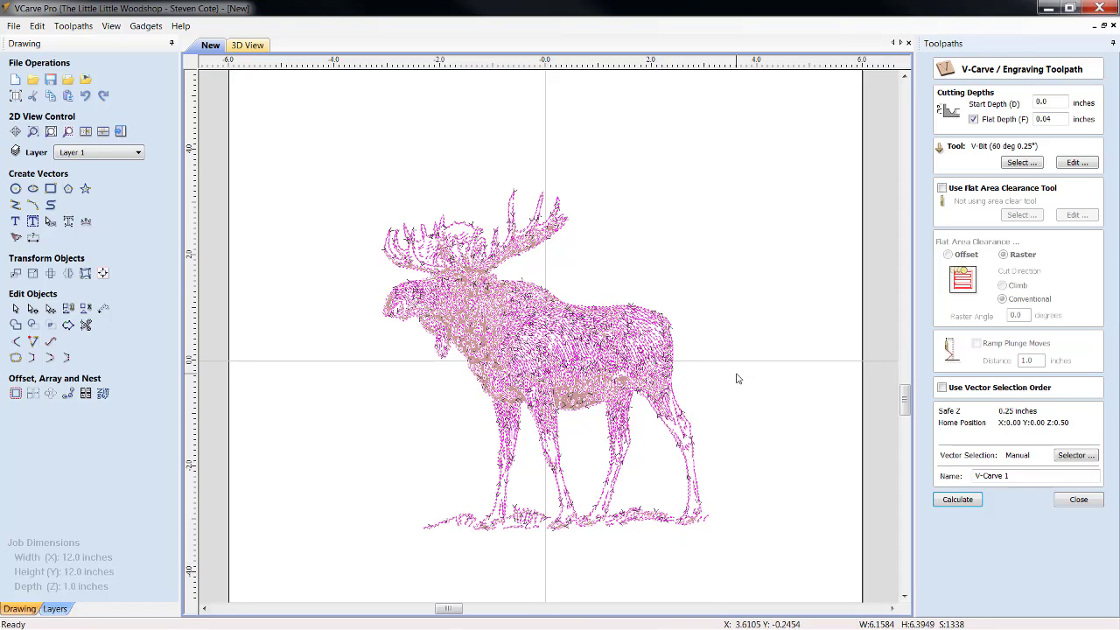
{"action": "left_click", "coordinate": [1077, 500]}
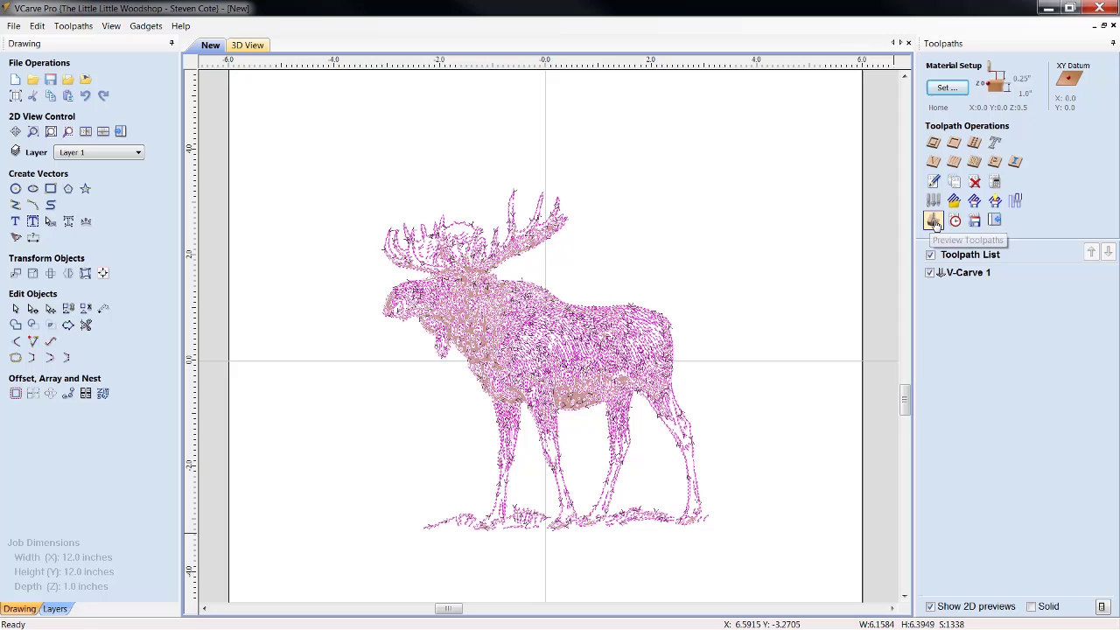
Preview all toolpaths in pine with the toolpath colour set to black
{"action": "left_click", "coordinate": [934, 222]}
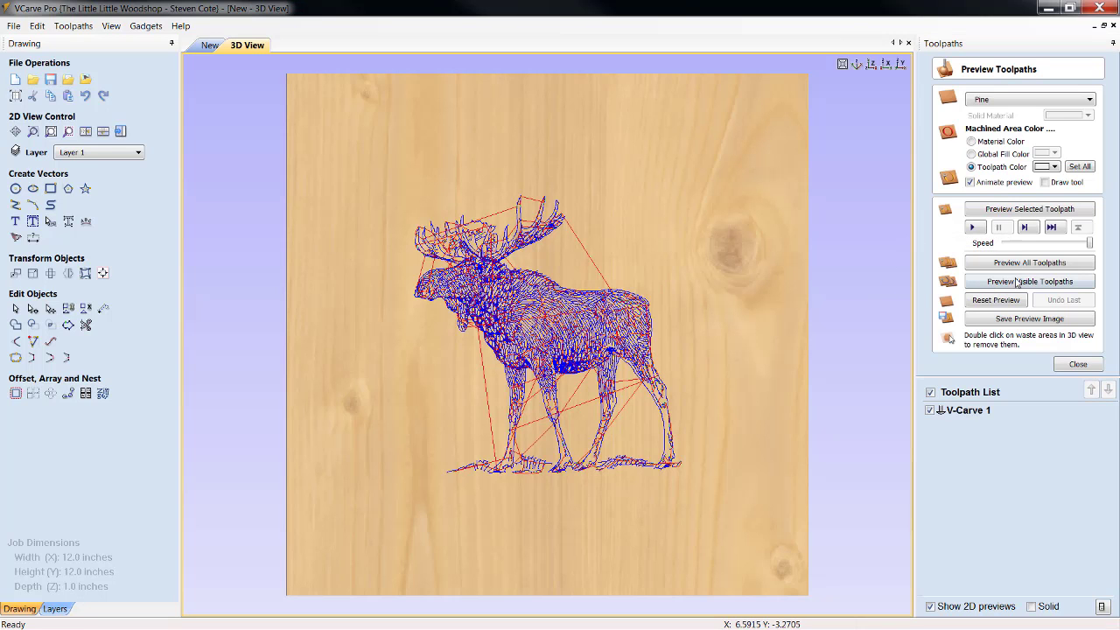
{"action": "left_click", "coordinate": [1056, 167]}
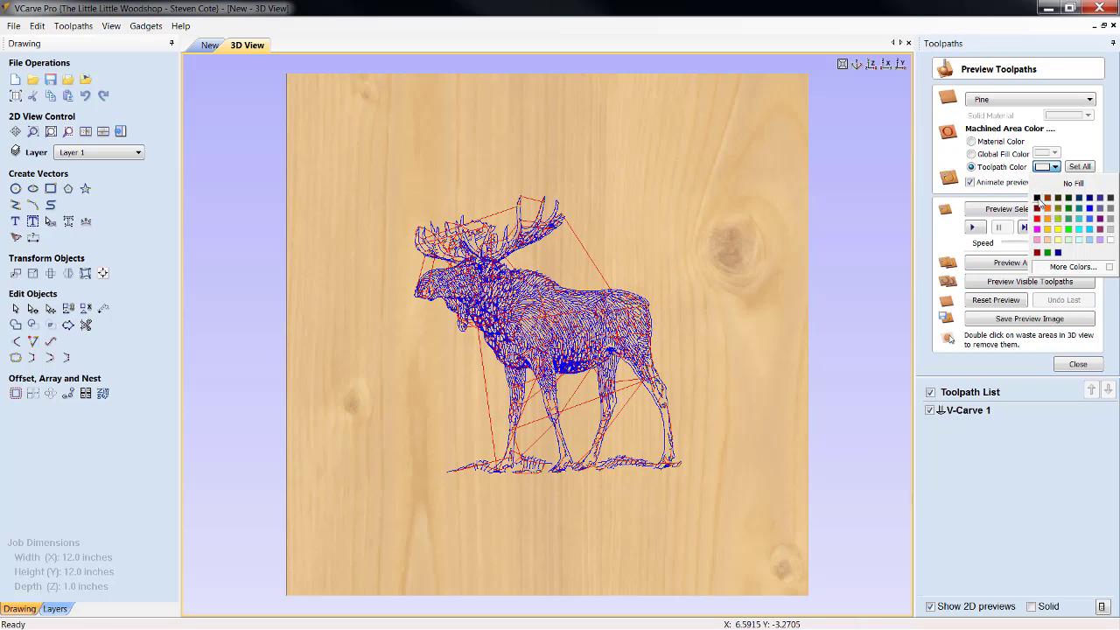
{"action": "left_click", "coordinate": [1038, 199]}
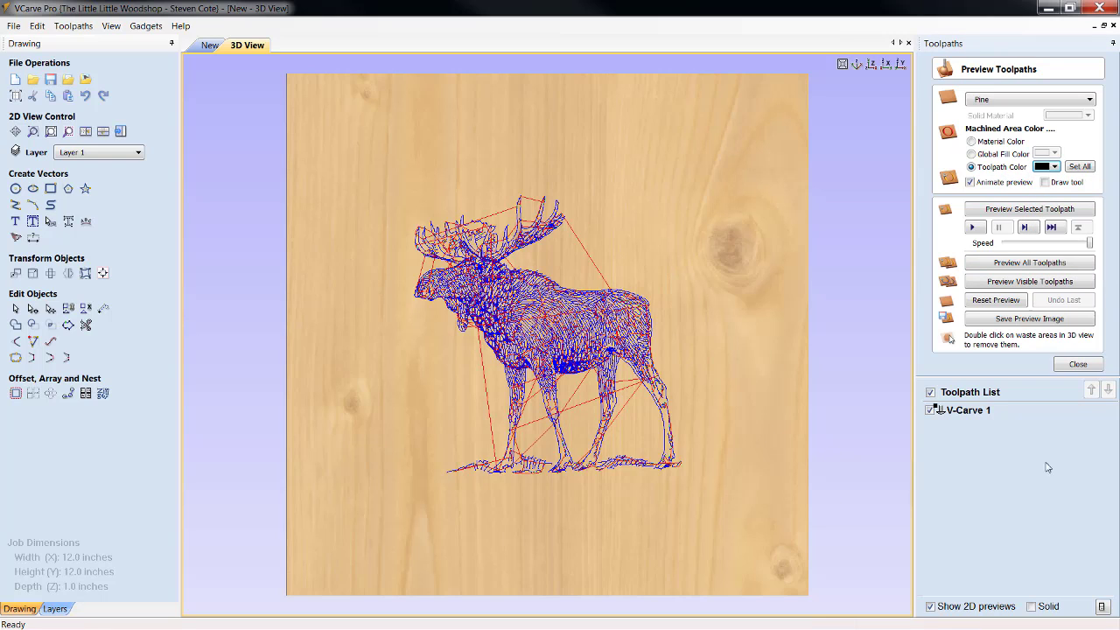
{"action": "left_click", "coordinate": [1031, 263]}
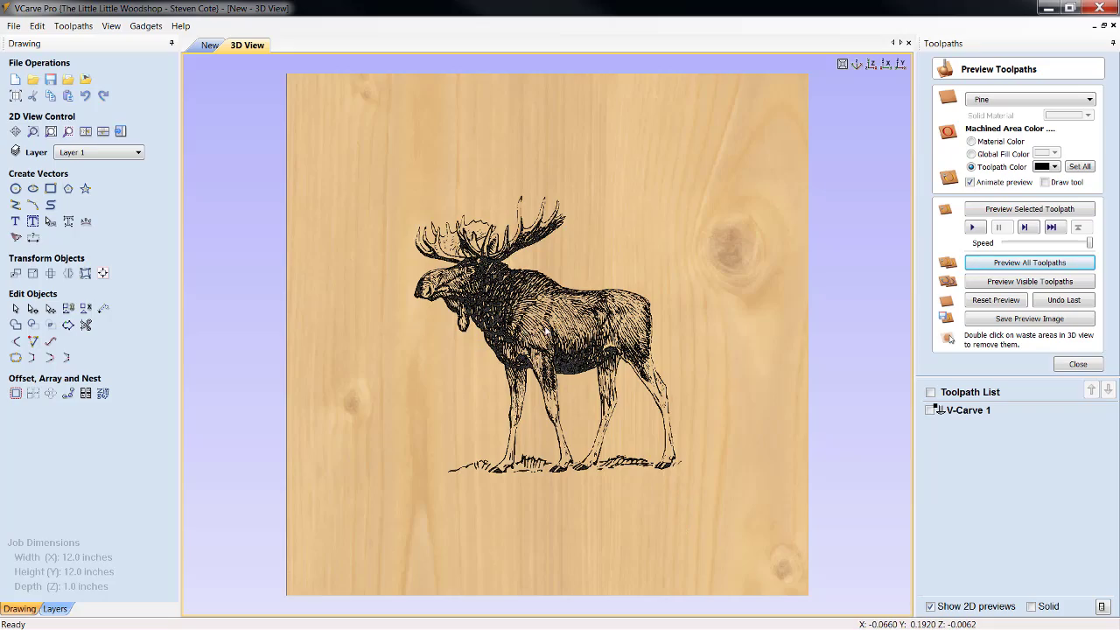
Zoom in to inspect the carved moose preview, then return to the 2D drawing
{"action": "scroll", "coordinate": [546, 333], "scroll_direction": "up", "scroll_amount": 2}
{"action": "scroll", "coordinate": [546, 332], "scroll_direction": "up", "scroll_amount": 5}
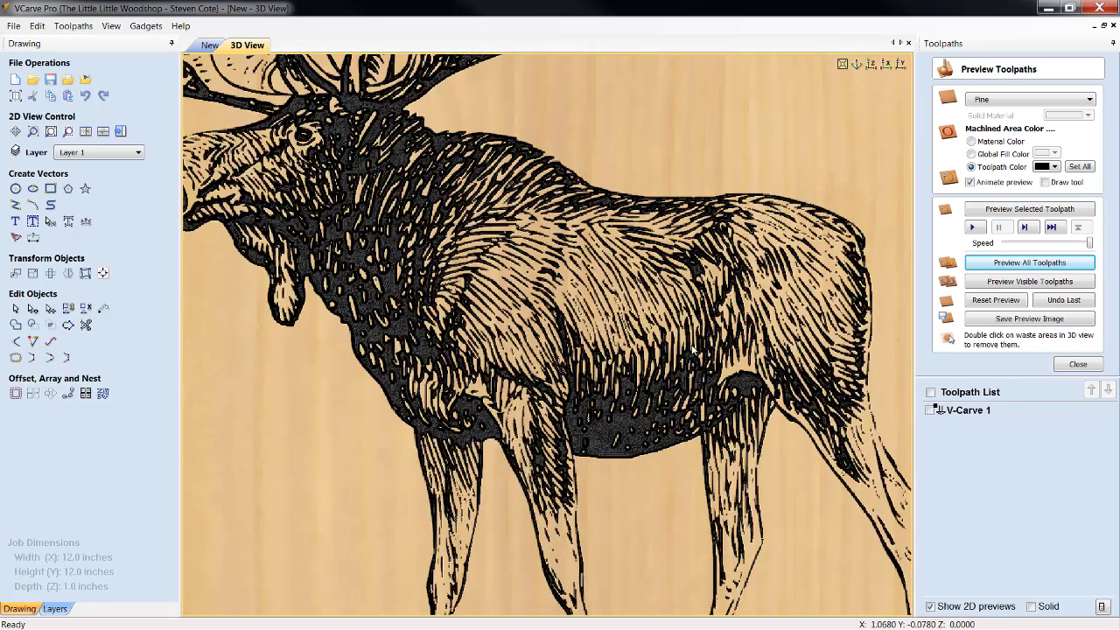
{"action": "scroll", "coordinate": [692, 348], "scroll_direction": "up", "scroll_amount": 6}
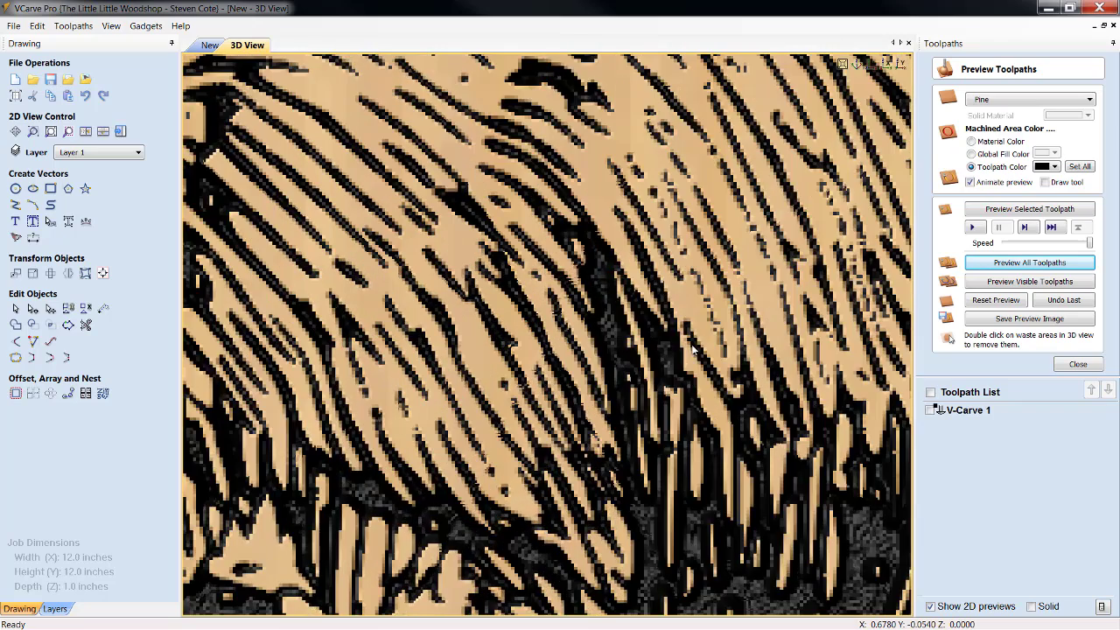
{"action": "scroll", "coordinate": [691, 347], "scroll_direction": "up", "scroll_amount": 2}
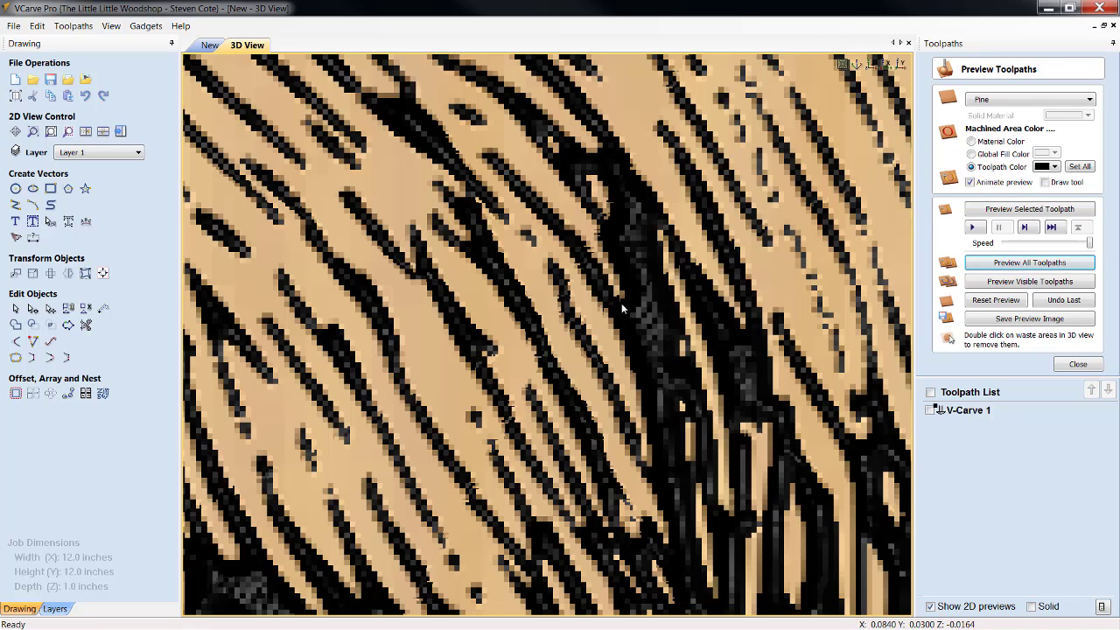
{"action": "scroll", "coordinate": [615, 313], "scroll_direction": "down", "scroll_amount": 10}
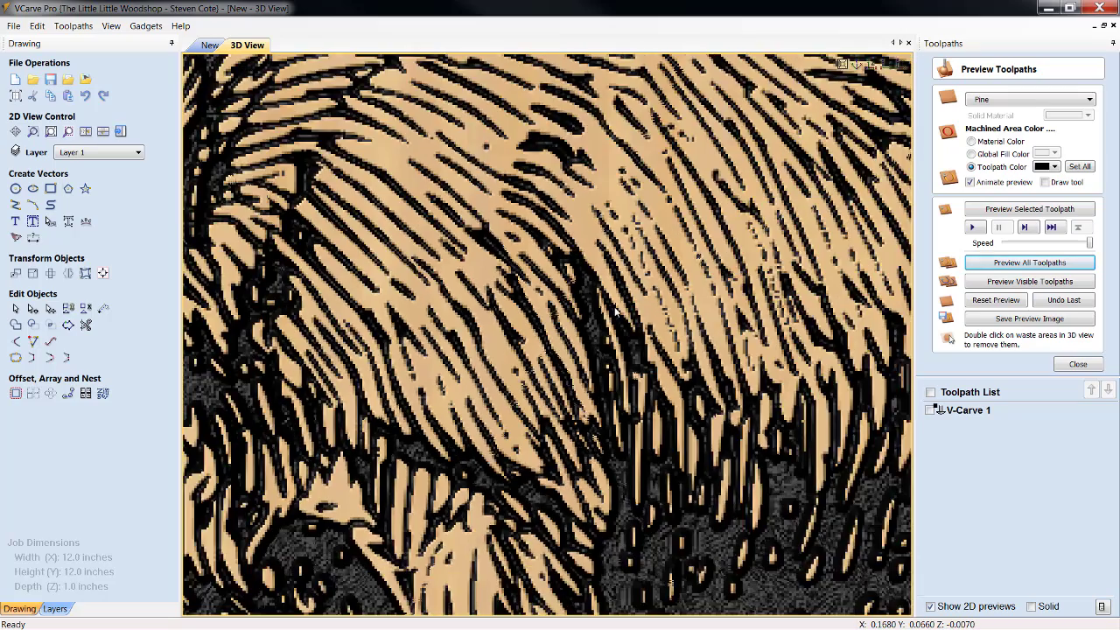
{"action": "scroll", "coordinate": [615, 312], "scroll_direction": "down", "scroll_amount": 6}
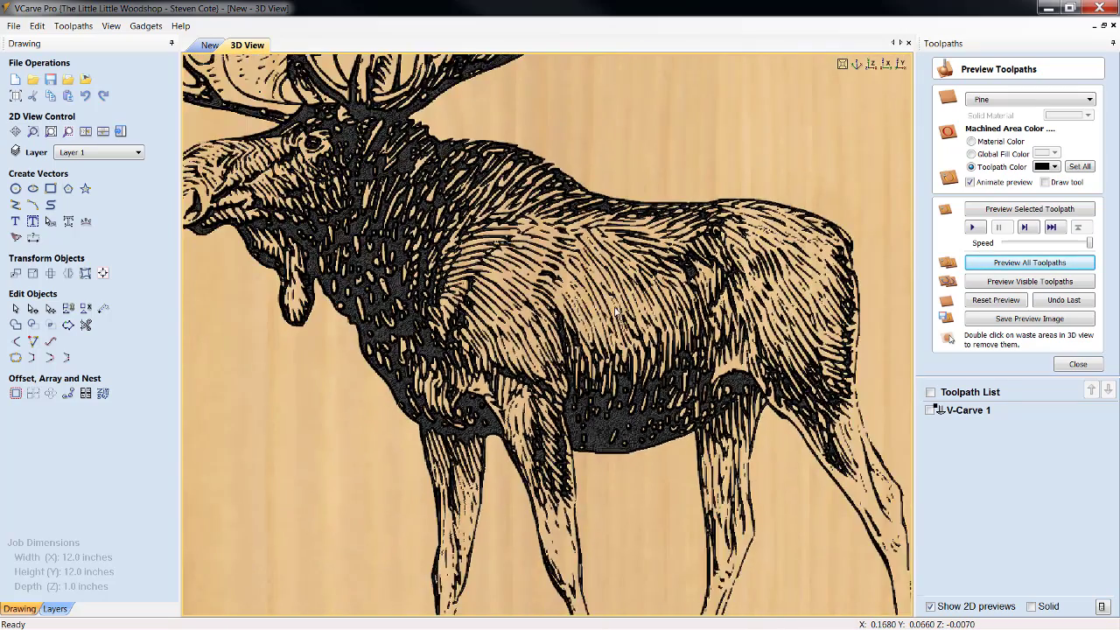
{"action": "scroll", "coordinate": [615, 313], "scroll_direction": "down", "scroll_amount": 3}
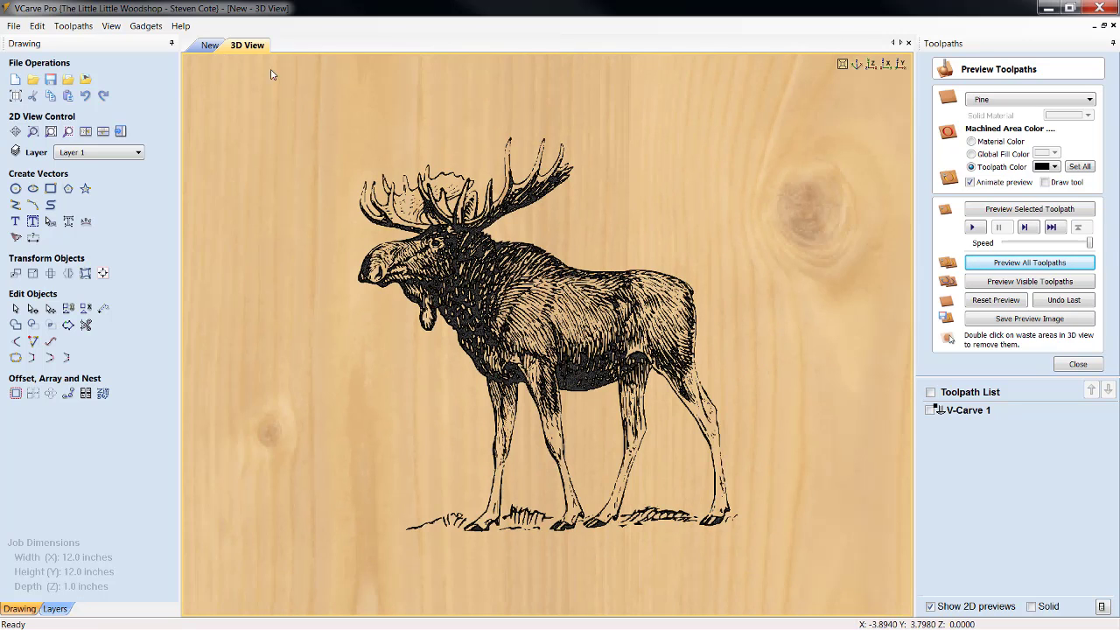
{"action": "left_click", "coordinate": [210, 45]}
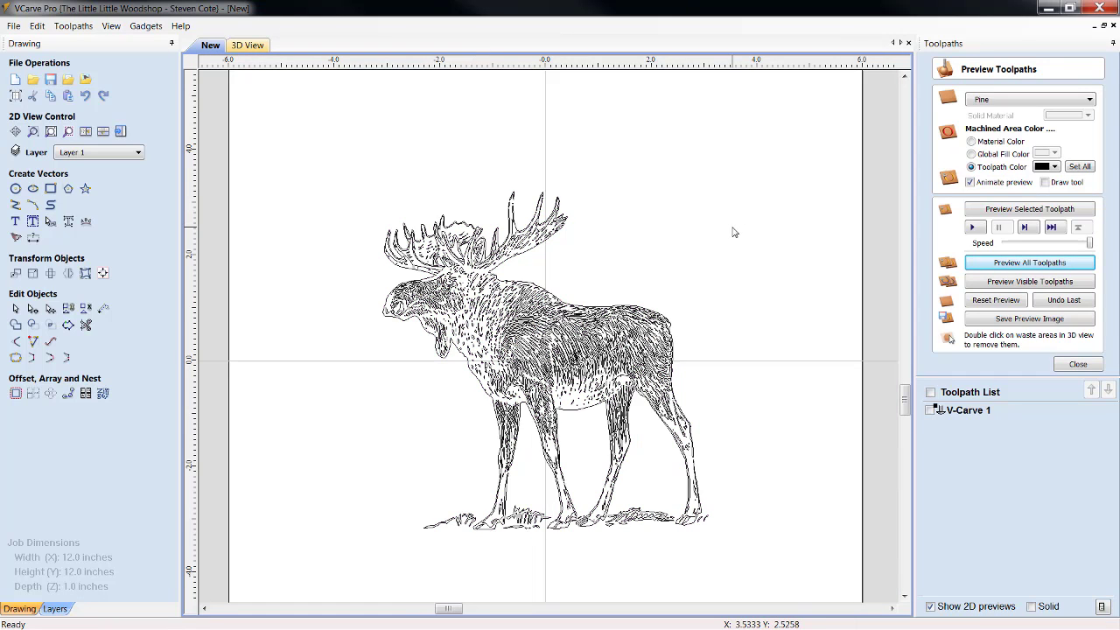
Drag the traced moose vectors up-left to sit just above the sheet's top-left corner
{"action": "scroll", "coordinate": [735, 229], "scroll_direction": "down", "scroll_amount": 3}
{"action": "left_click", "coordinate": [892, 608]}
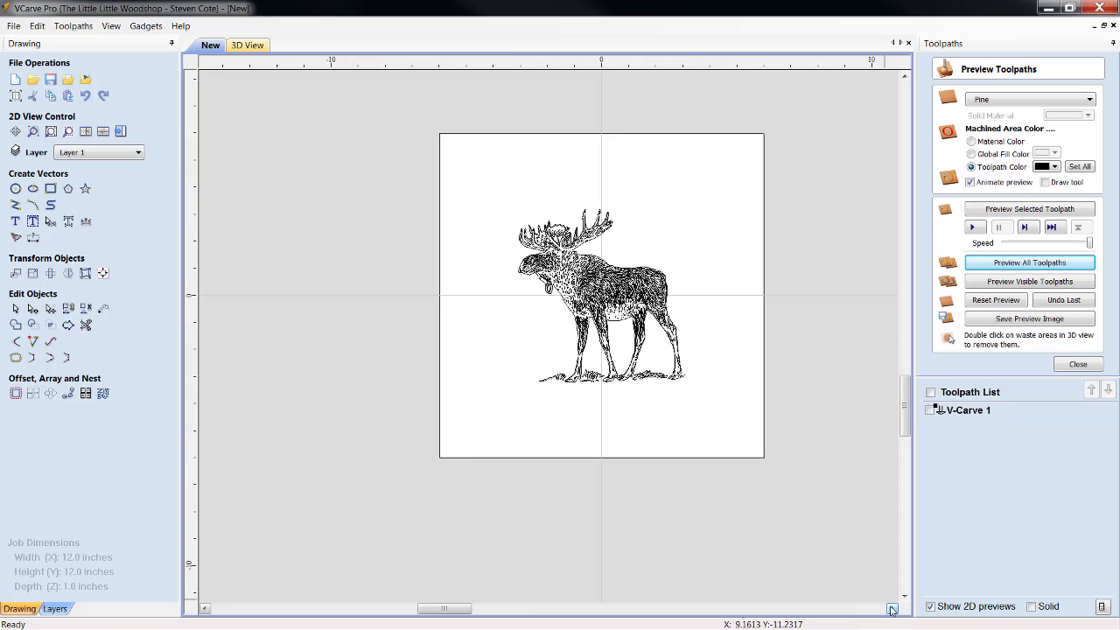
{"action": "left_click", "coordinate": [892, 608]}
{"action": "left_click_drag", "start_coordinate": [910, 414], "coordinate": [908, 408]}
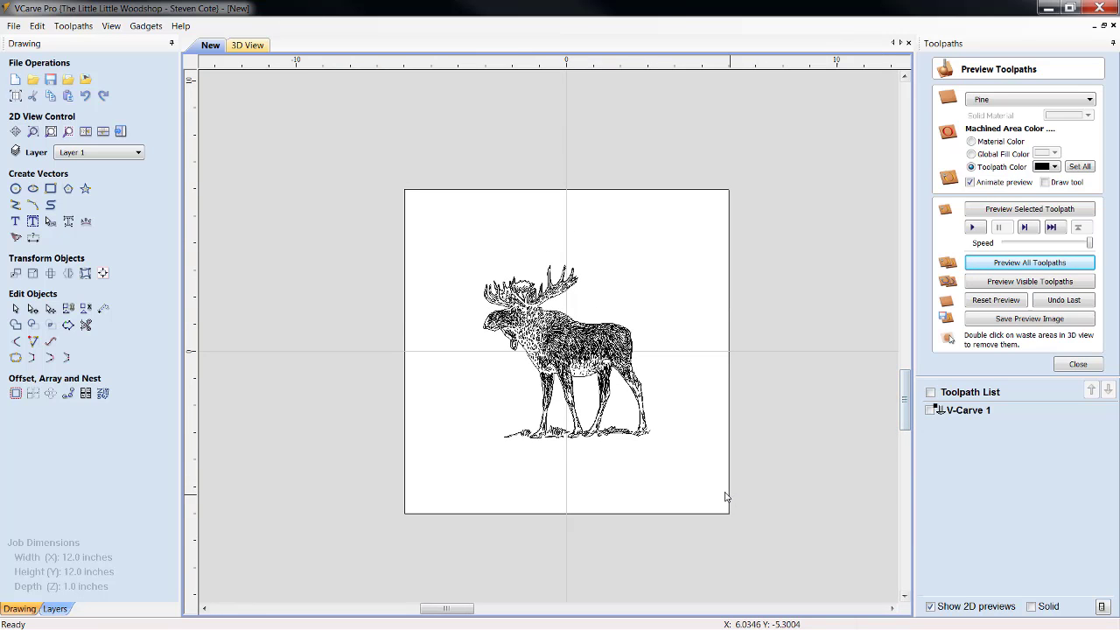
{"action": "scroll", "coordinate": [471, 267], "scroll_direction": "down", "scroll_amount": 3}
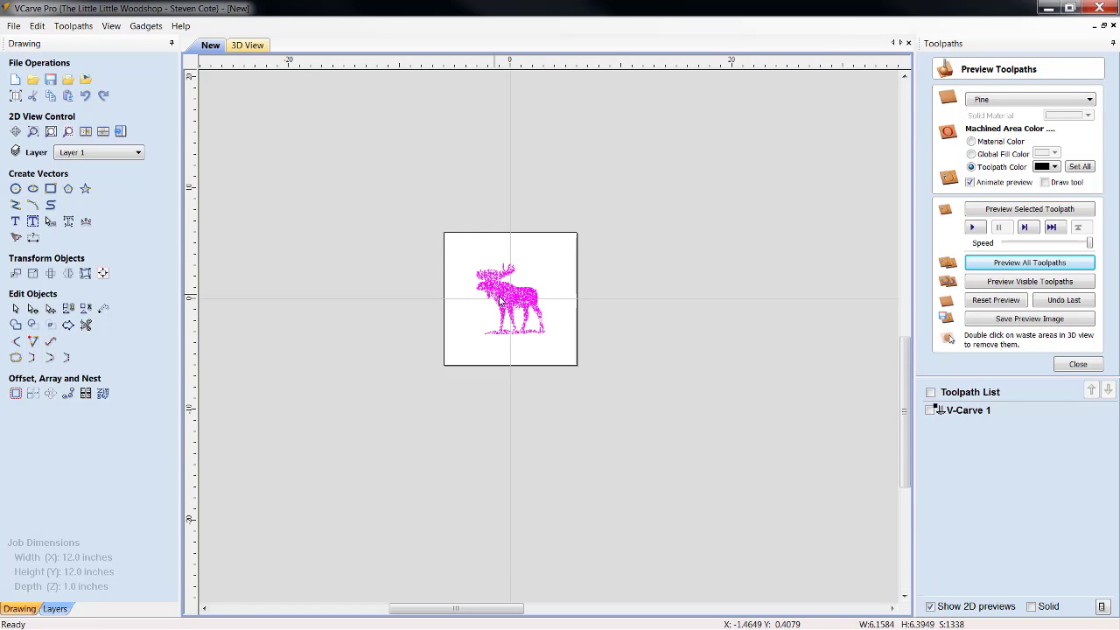
{"action": "left_click_drag", "start_coordinate": [506, 295], "coordinate": [583, 365]}
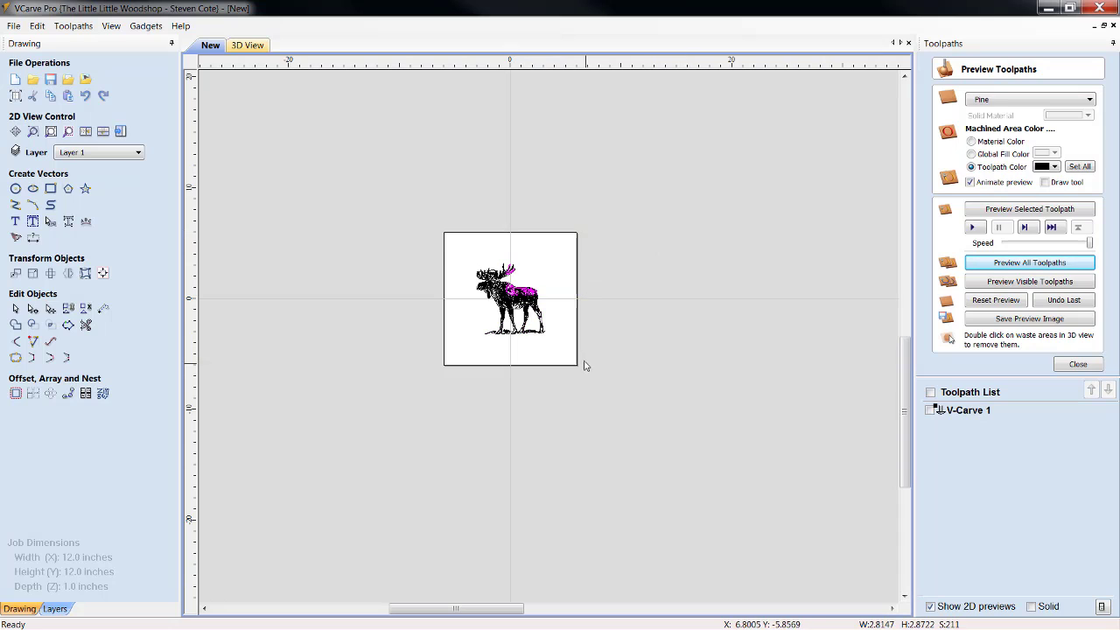
{"action": "left_click", "coordinate": [438, 229]}
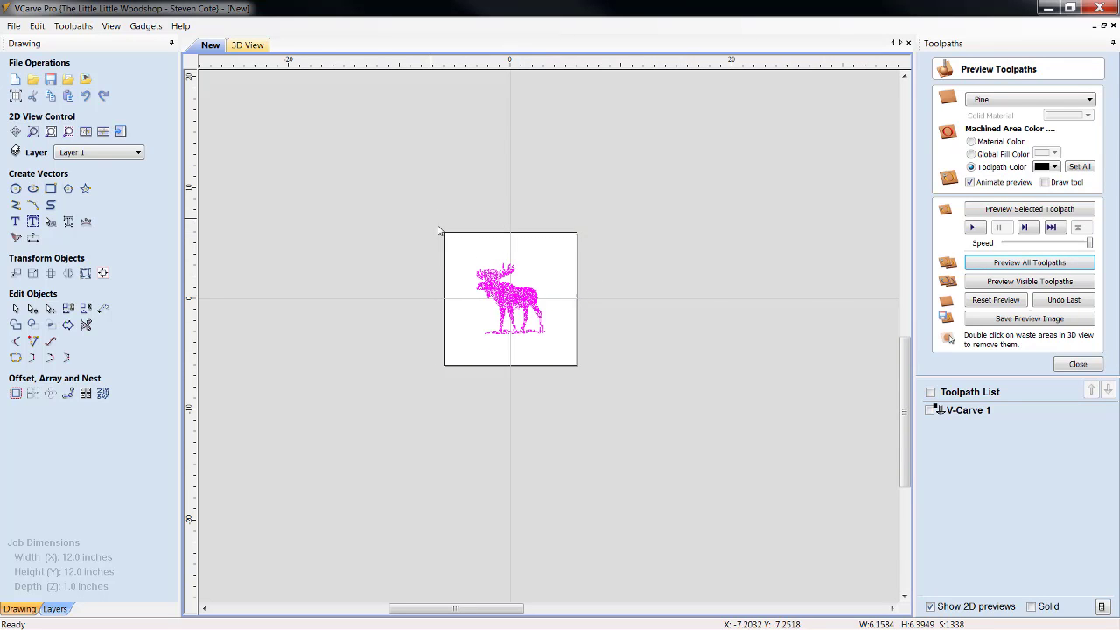
{"action": "left_click", "coordinate": [518, 302]}
{"action": "left_click_drag", "start_coordinate": [513, 296], "coordinate": [477, 211]}
{"action": "left_click", "coordinate": [700, 289]}
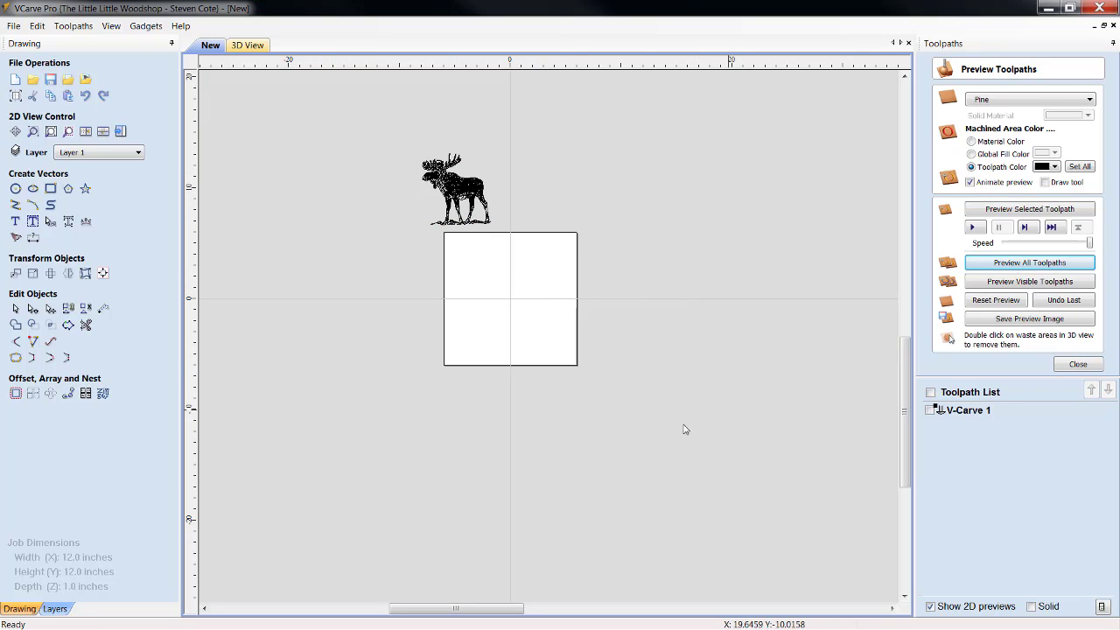
Import the Moose.pdf vectors by dropping the file onto the 2D canvas
{"action": "left_click", "coordinate": [67, 82]}
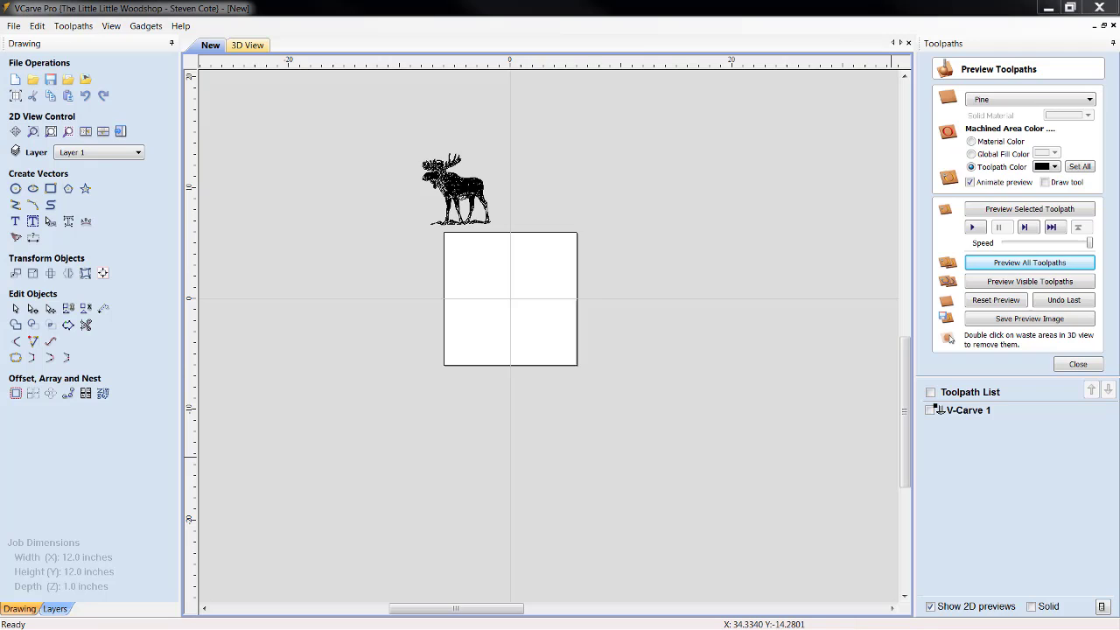
{"action": "left_click_drag", "start_coordinate": [1119, 433], "coordinate": [565, 368]}
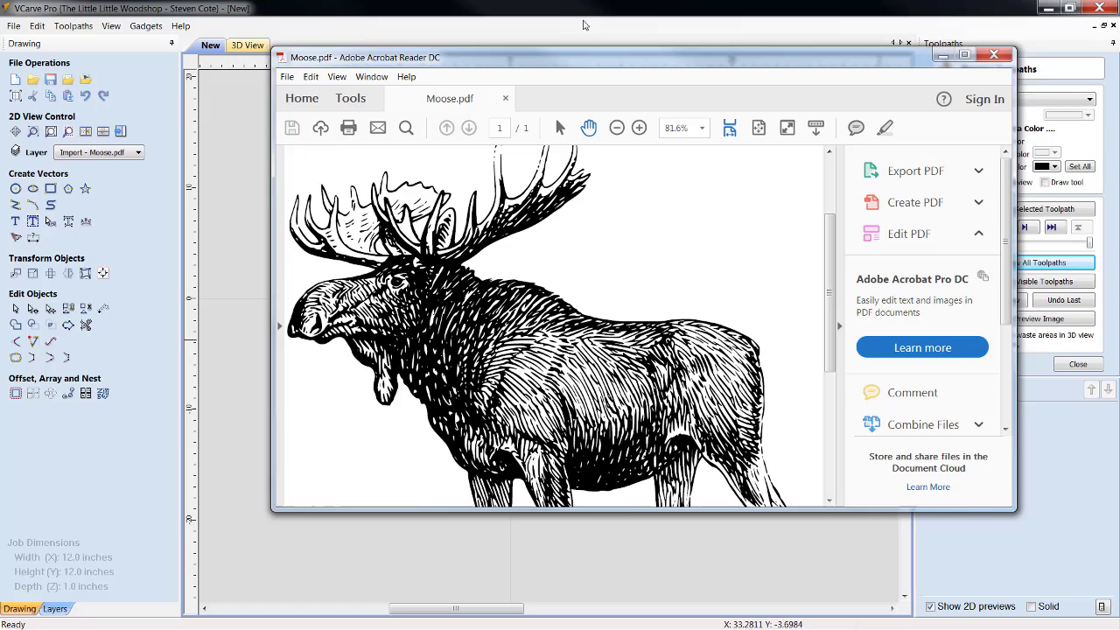
Zoom the moose PDF to 600% to inspect the smoothness of its vector edges
{"action": "scroll", "coordinate": [673, 399], "scroll_direction": "down", "scroll_amount": 3}
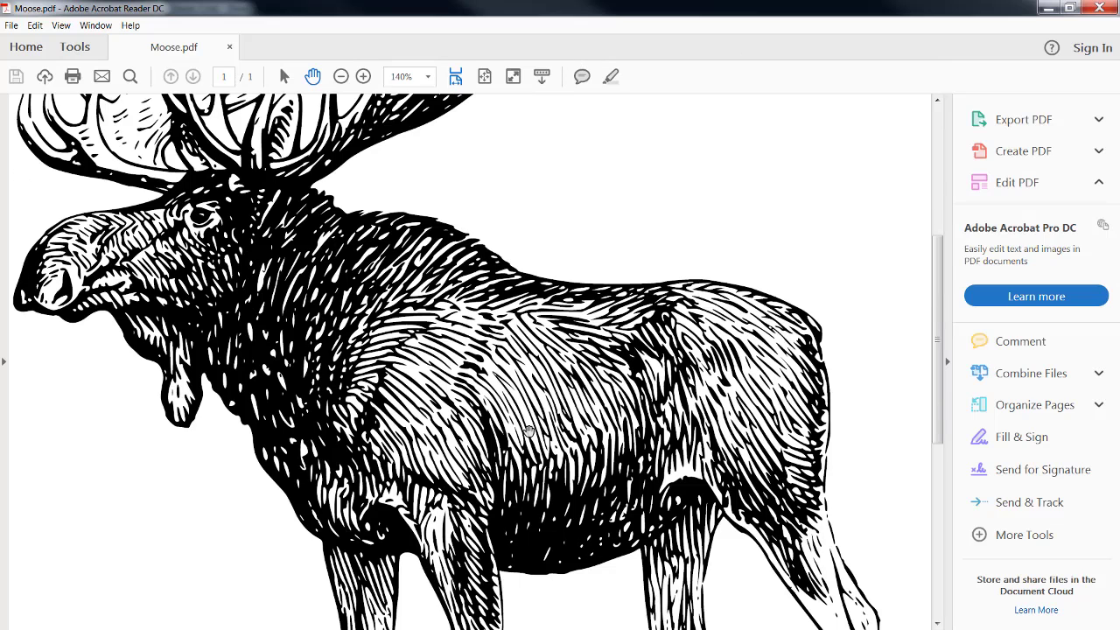
{"action": "left_click", "coordinate": [363, 77]}
{"action": "left_click", "coordinate": [363, 77]}
{"action": "left_click", "coordinate": [364, 77]}
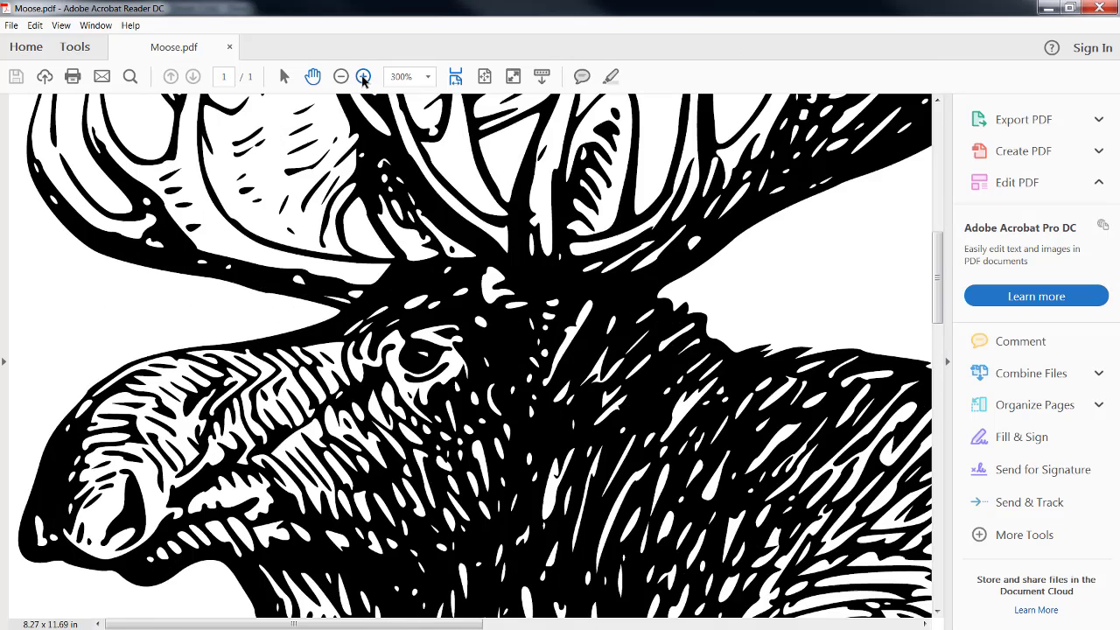
{"action": "left_click", "coordinate": [363, 77]}
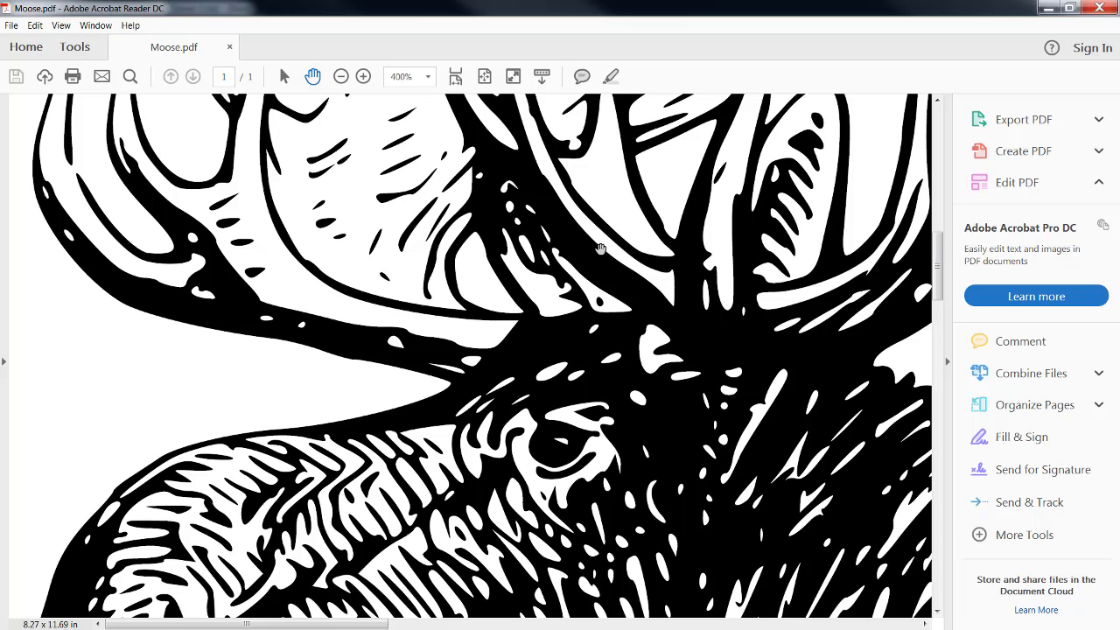
{"action": "left_click", "coordinate": [363, 77]}
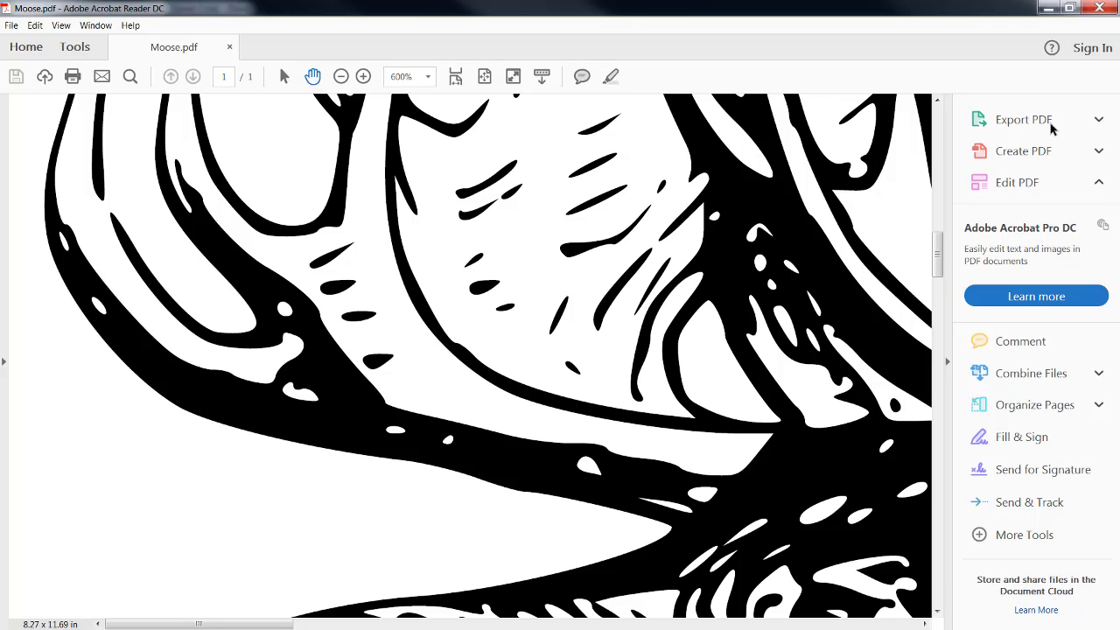
Close Acrobat, then select the pink PDF moose and centre it on the material
{"action": "left_click", "coordinate": [1099, 8]}
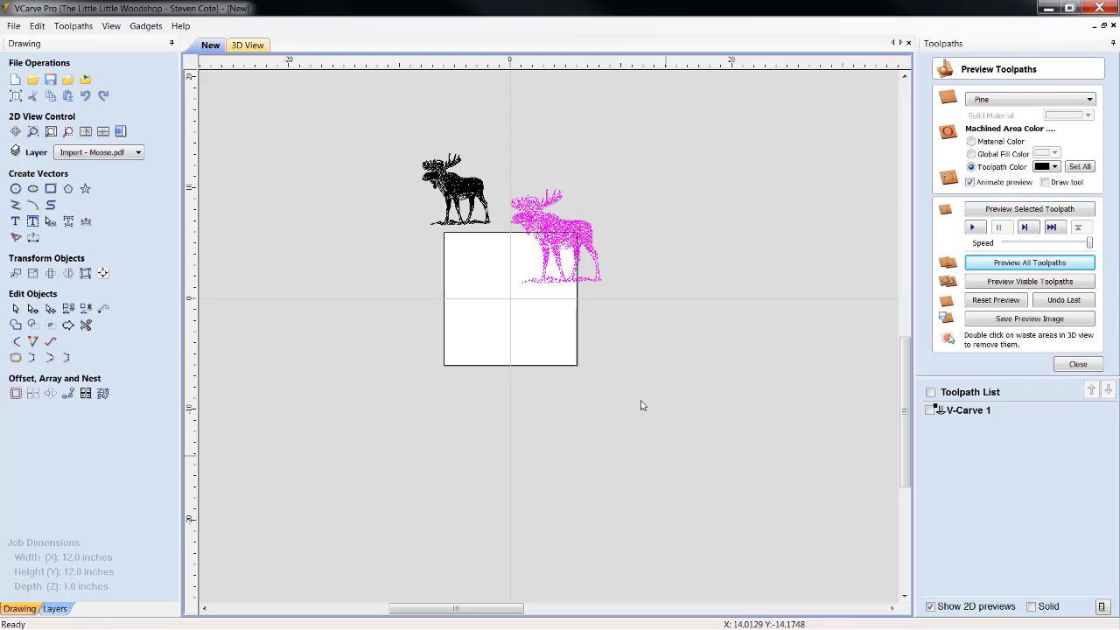
{"action": "left_click", "coordinate": [574, 236]}
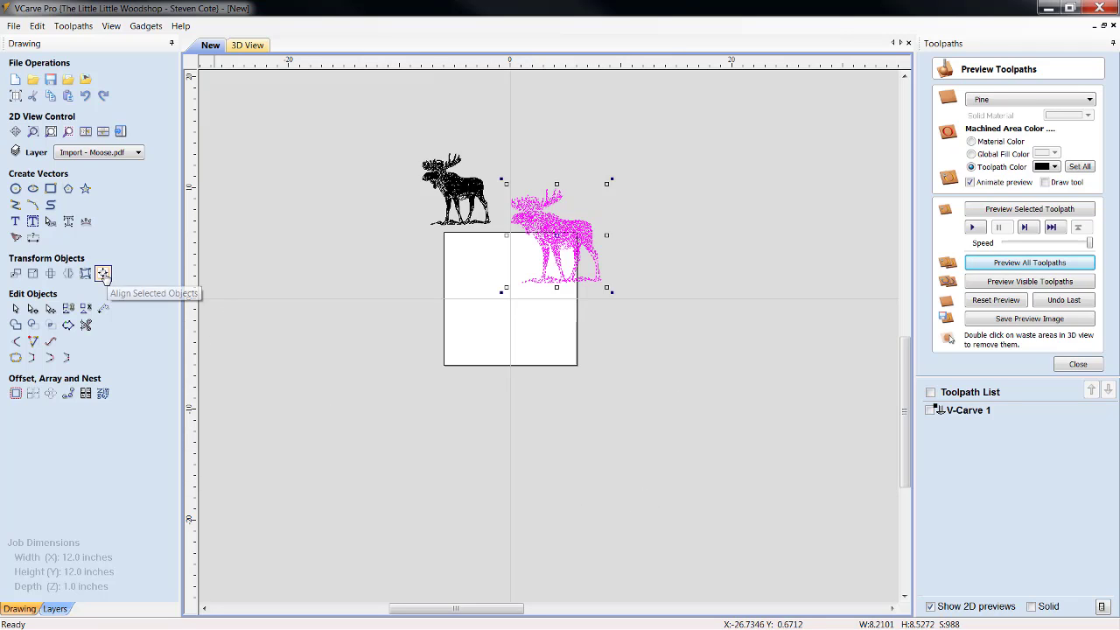
{"action": "left_click", "coordinate": [102, 274]}
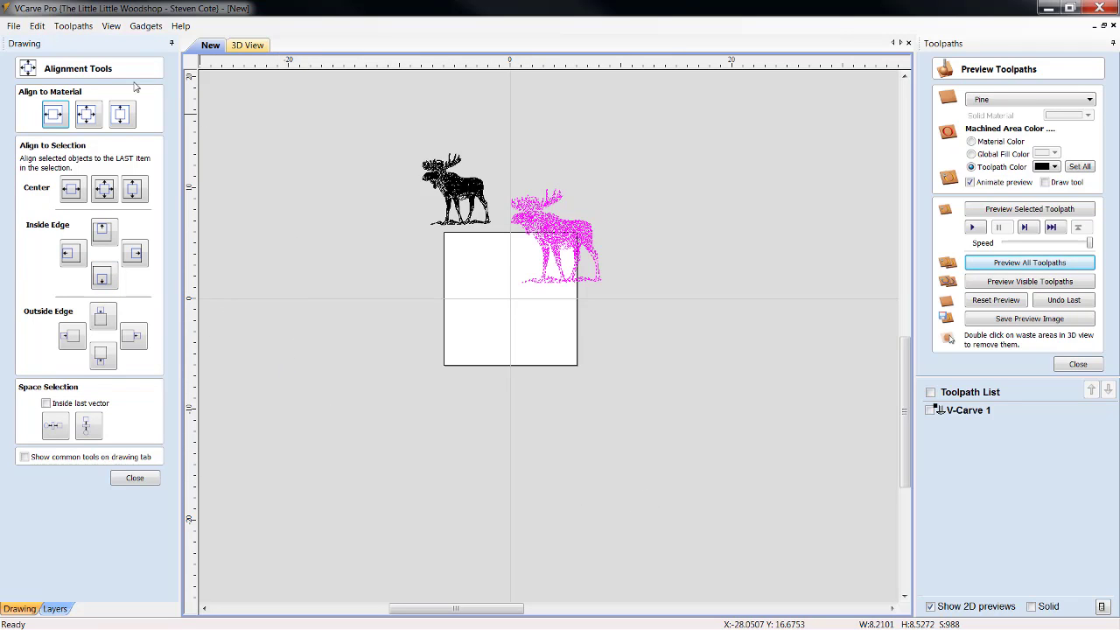
{"action": "left_click", "coordinate": [88, 118]}
{"action": "left_click", "coordinate": [135, 478]}
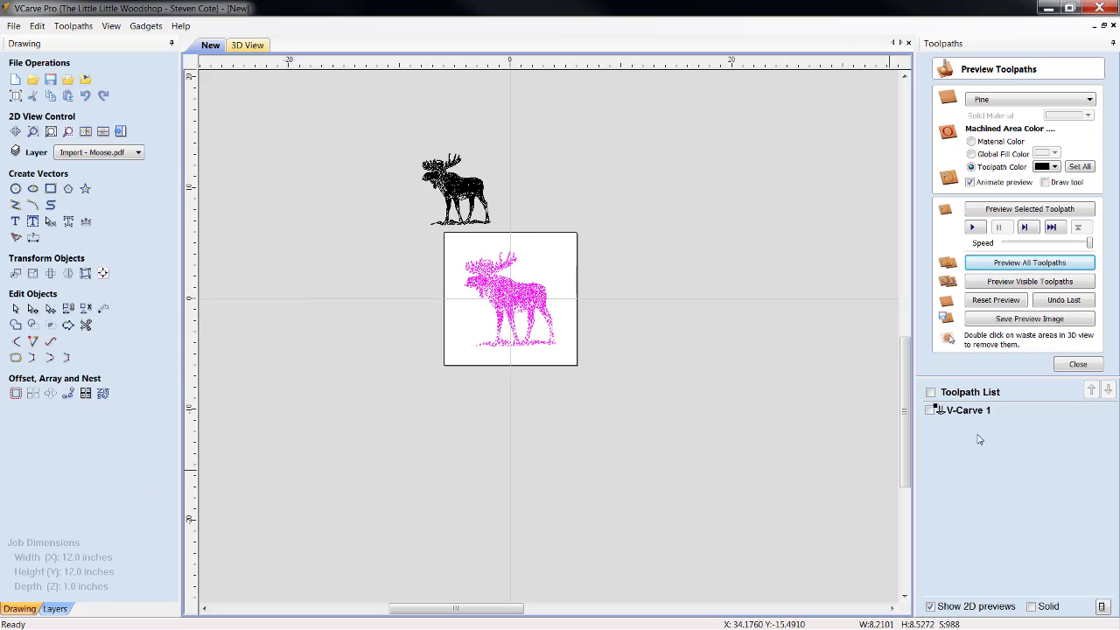
Calculate a new V-carve toolpath, V-Carve 2, for the pink moose
{"action": "left_click", "coordinate": [1079, 365]}
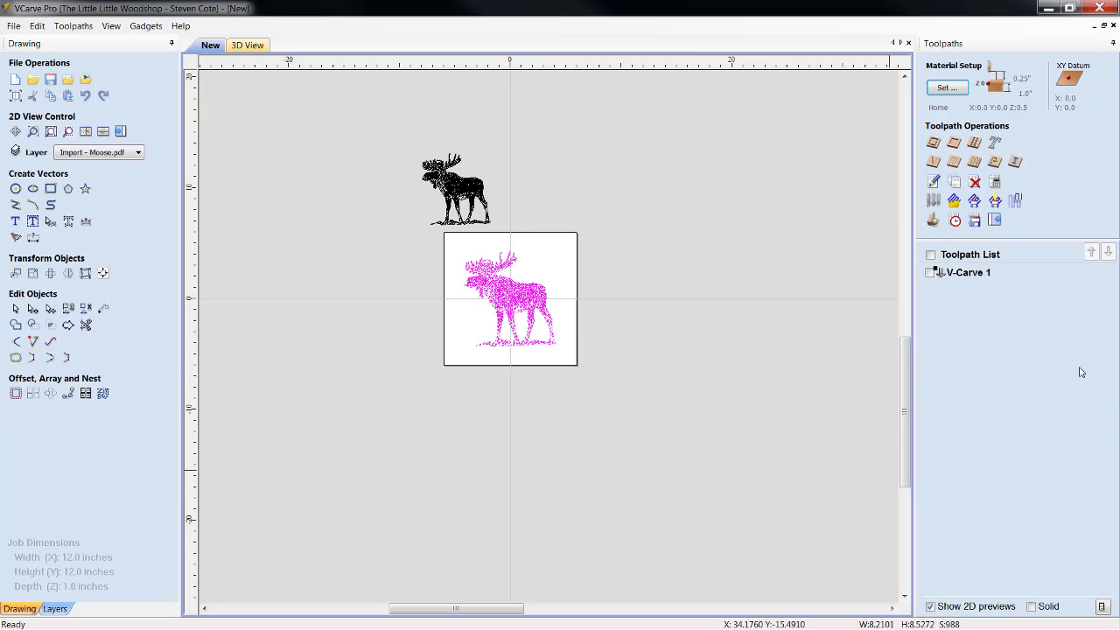
{"action": "left_click", "coordinate": [935, 167]}
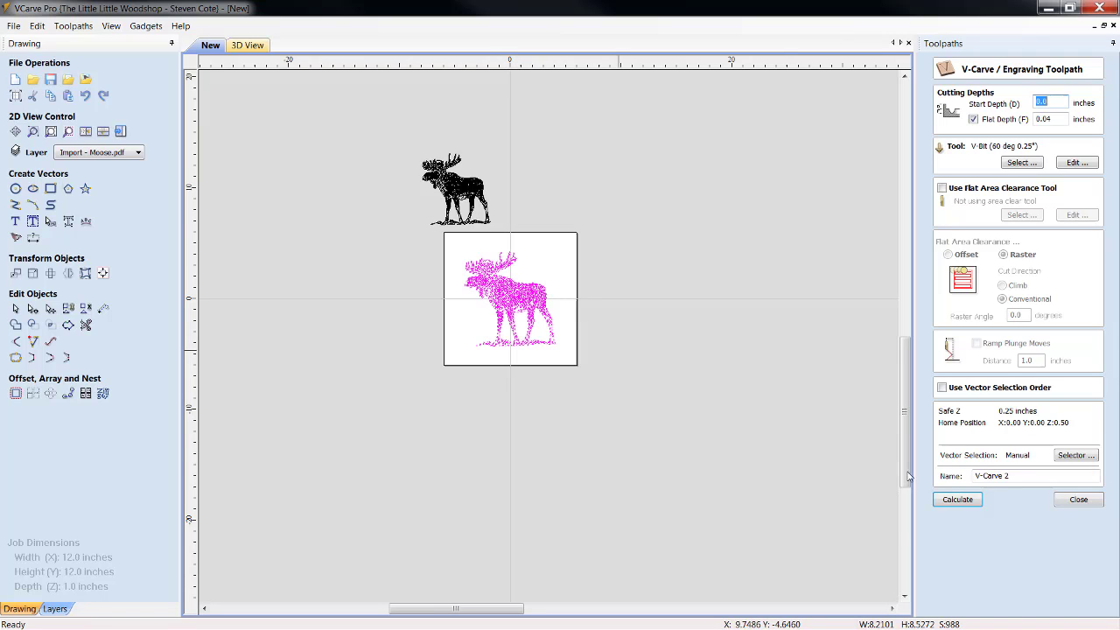
{"action": "left_click", "coordinate": [967, 502]}
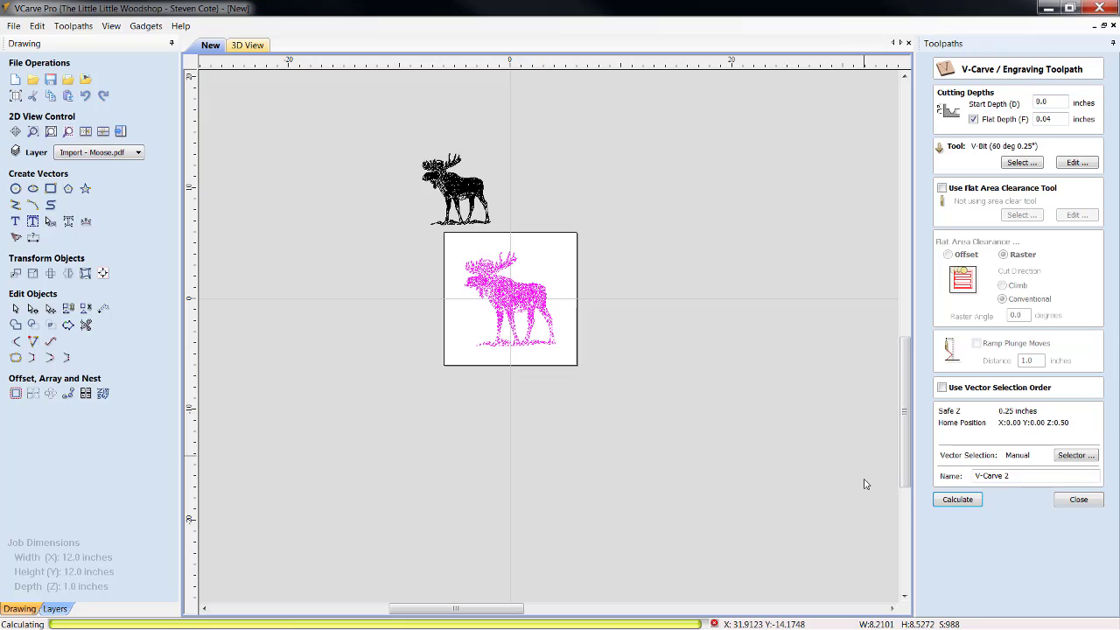
{"action": "left_click", "coordinate": [1078, 500]}
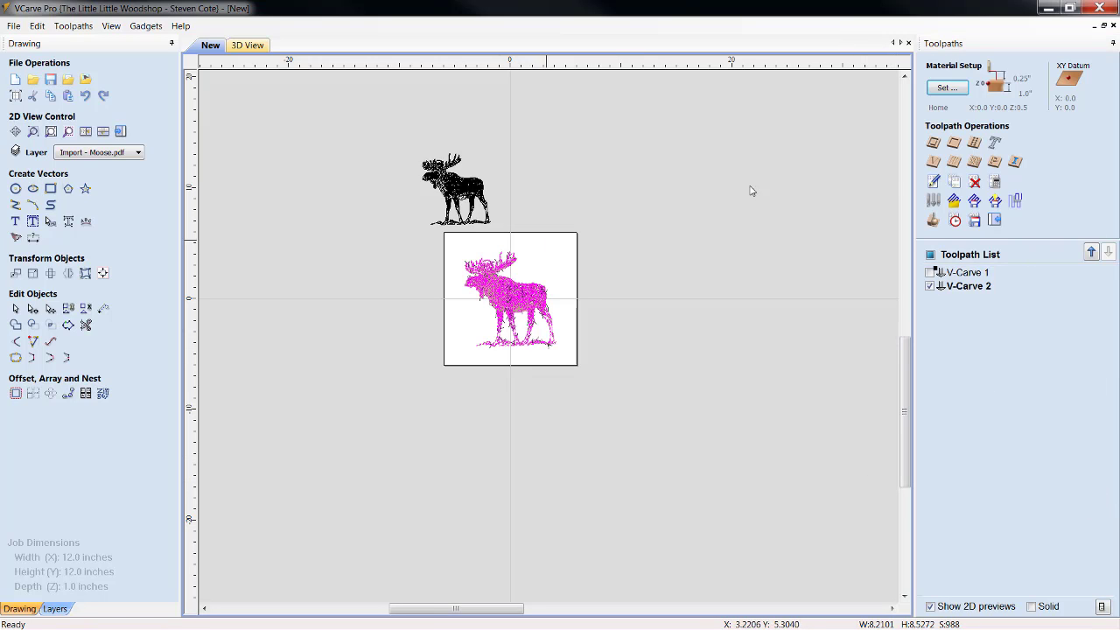
Reset the preview, colour carved areas black, and simulate all toolpaths on pine
{"action": "left_click", "coordinate": [932, 221]}
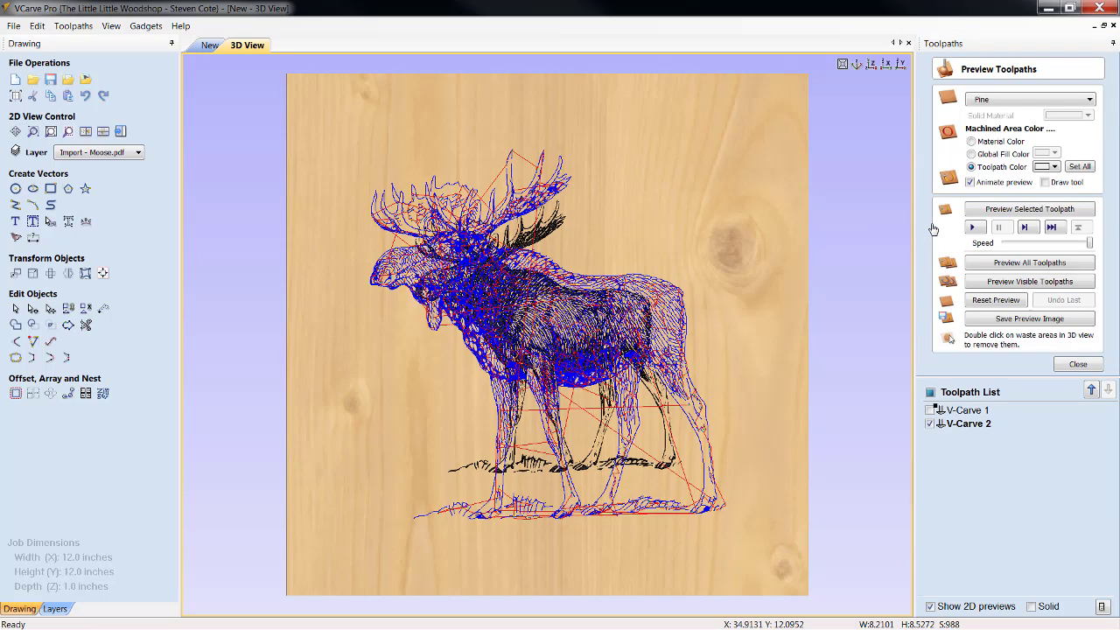
{"action": "left_click", "coordinate": [1019, 300]}
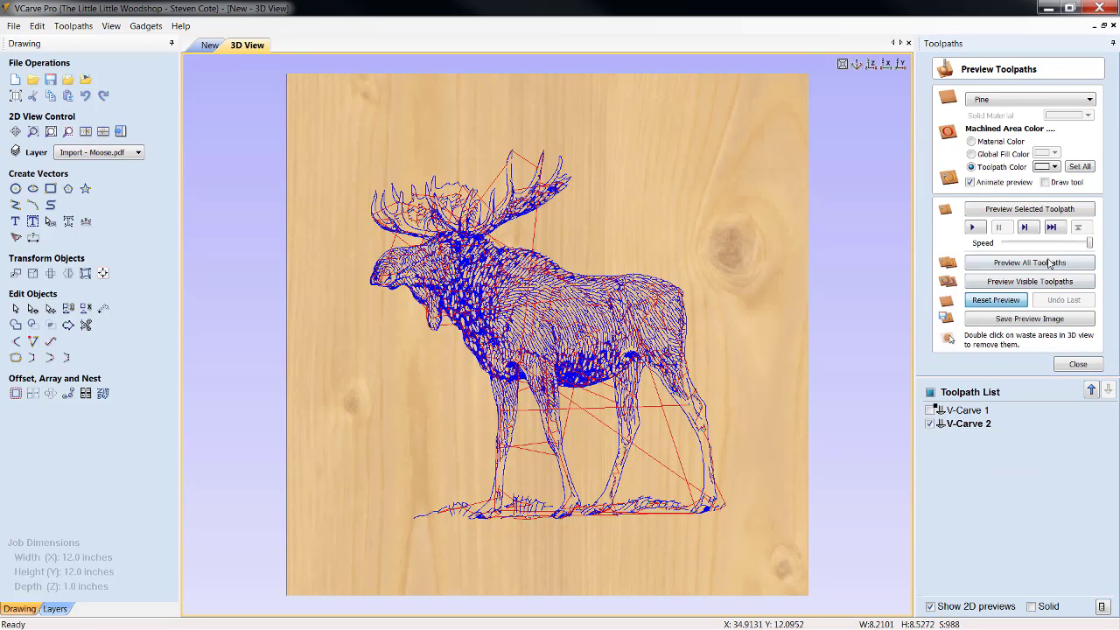
{"action": "left_click", "coordinate": [1056, 166]}
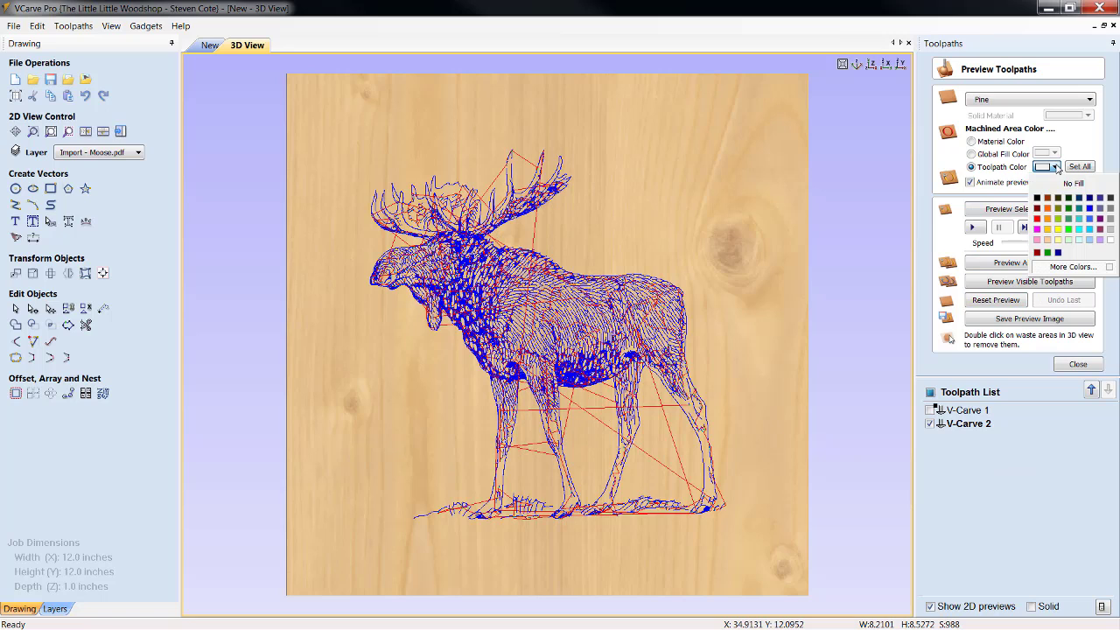
{"action": "left_click", "coordinate": [1038, 199]}
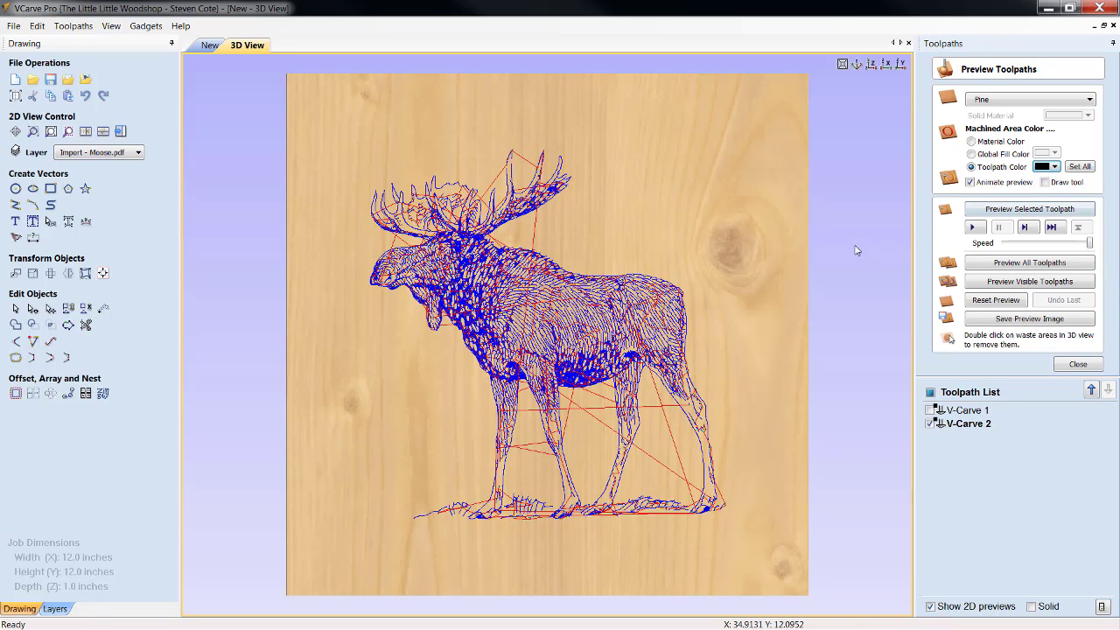
{"action": "left_click", "coordinate": [1023, 265]}
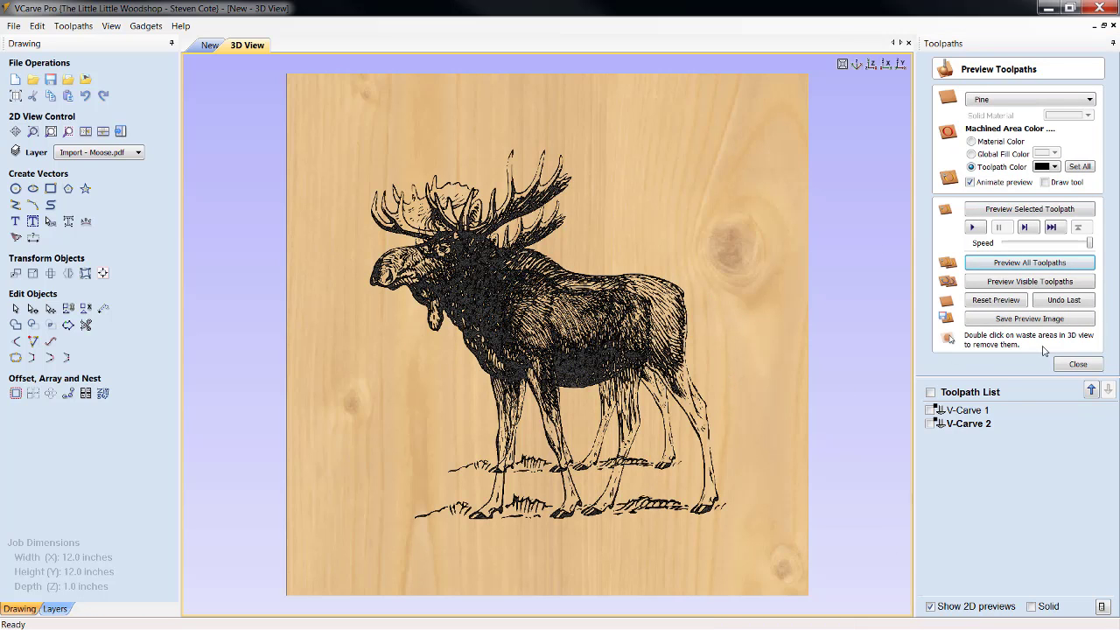
{"action": "left_click", "coordinate": [1070, 365]}
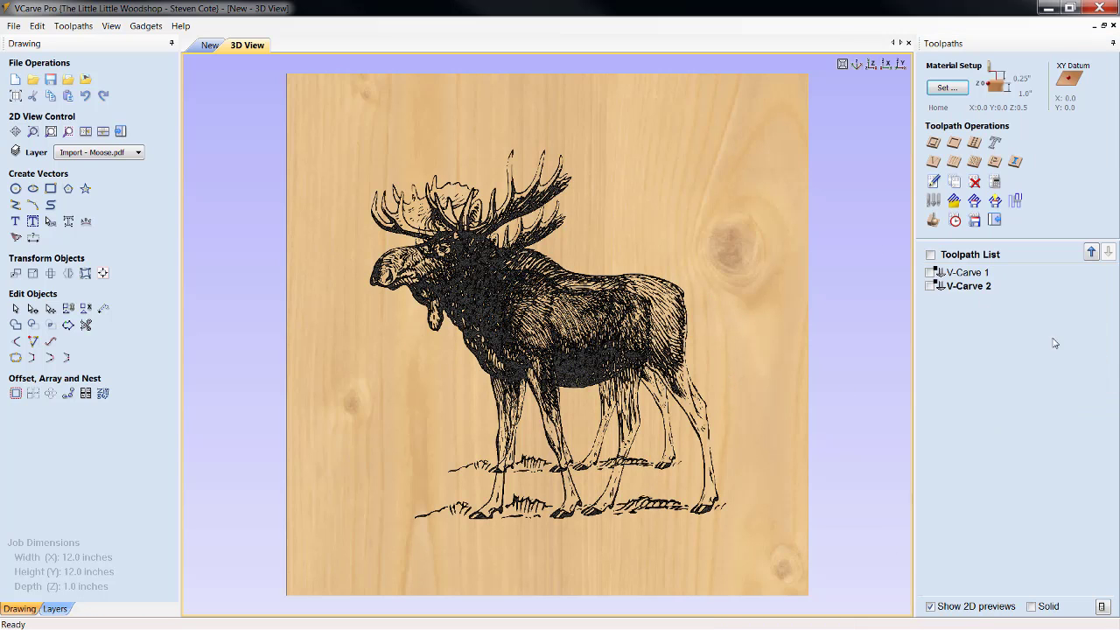
Reset the preview and simulate only the visible V-Carve 2 toolpath
{"action": "left_click", "coordinate": [935, 220]}
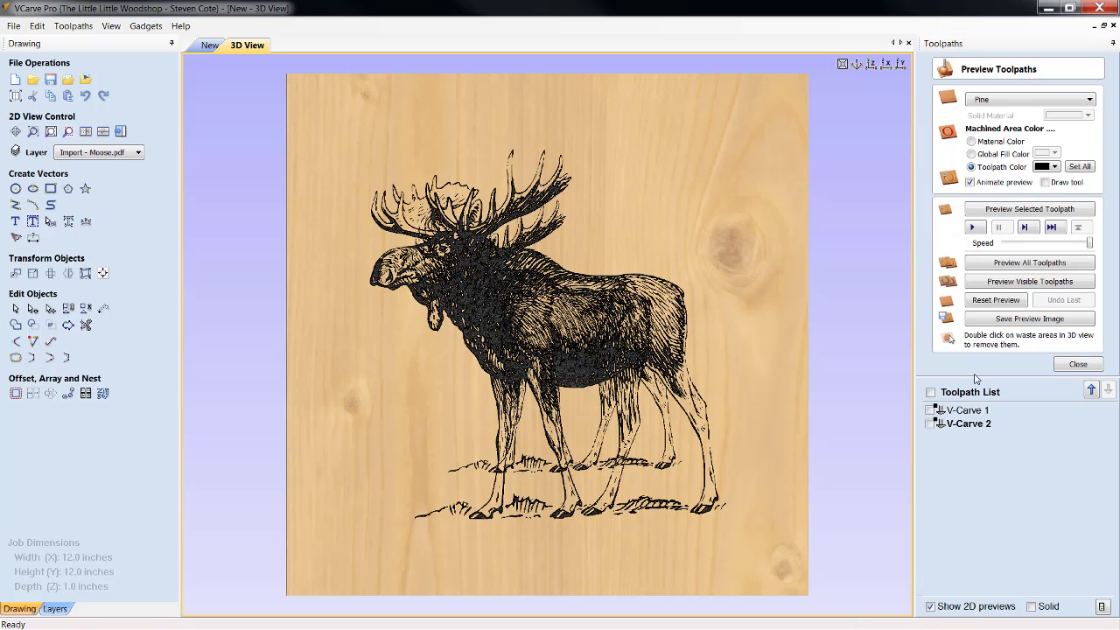
{"action": "left_click", "coordinate": [996, 300]}
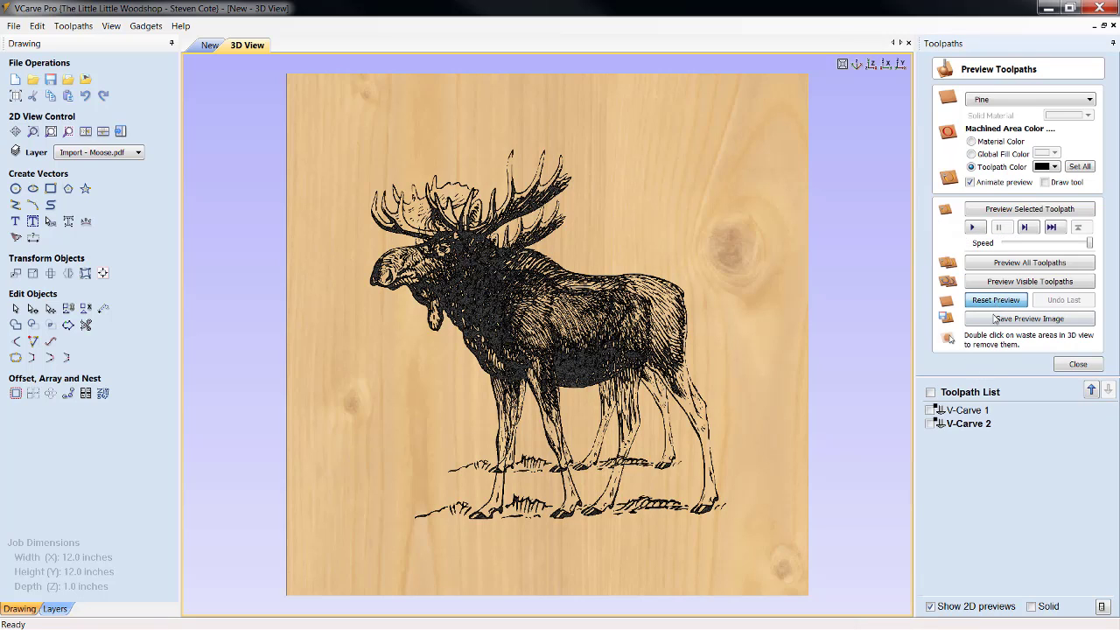
{"action": "left_click", "coordinate": [931, 425]}
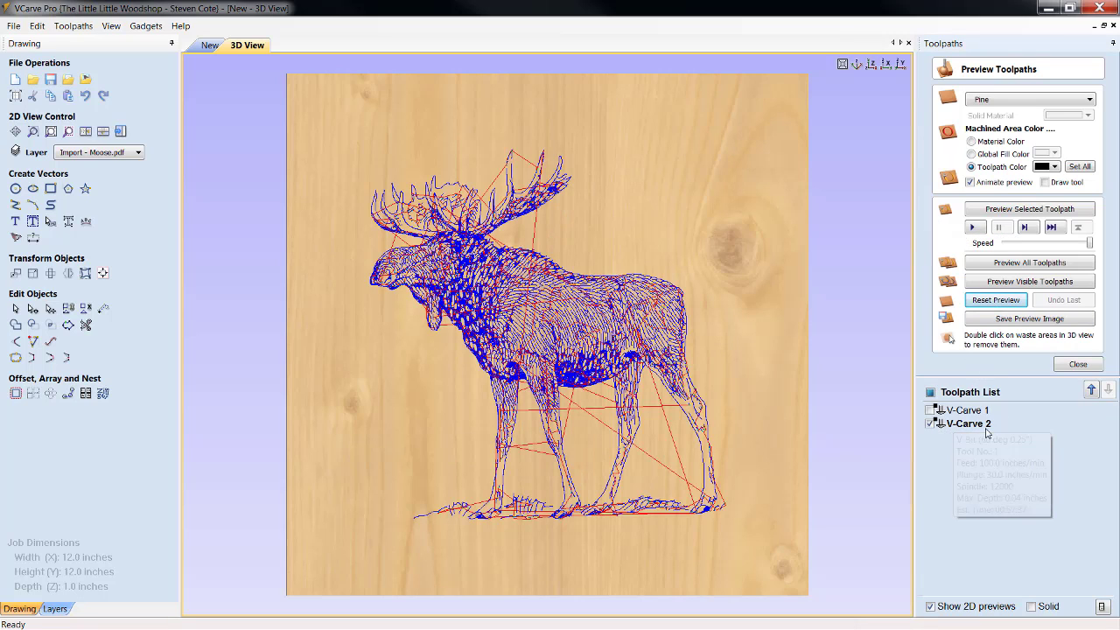
{"action": "left_click", "coordinate": [1018, 282]}
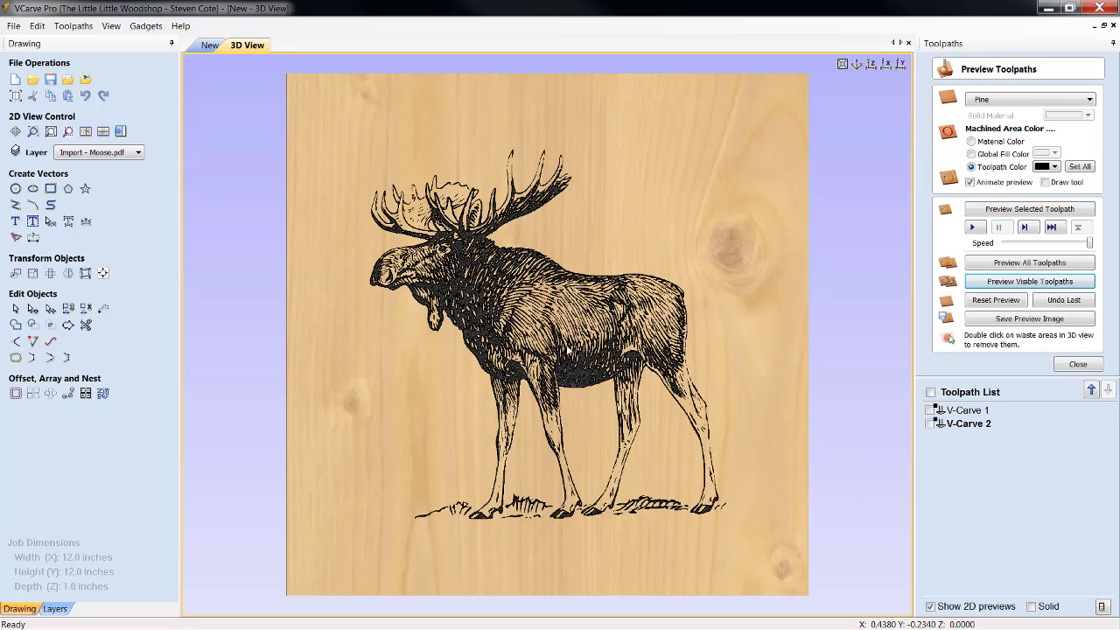
Zoom into the carved moose fur to examine the detail
{"action": "scroll", "coordinate": [566, 362], "scroll_direction": "up", "scroll_amount": 5}
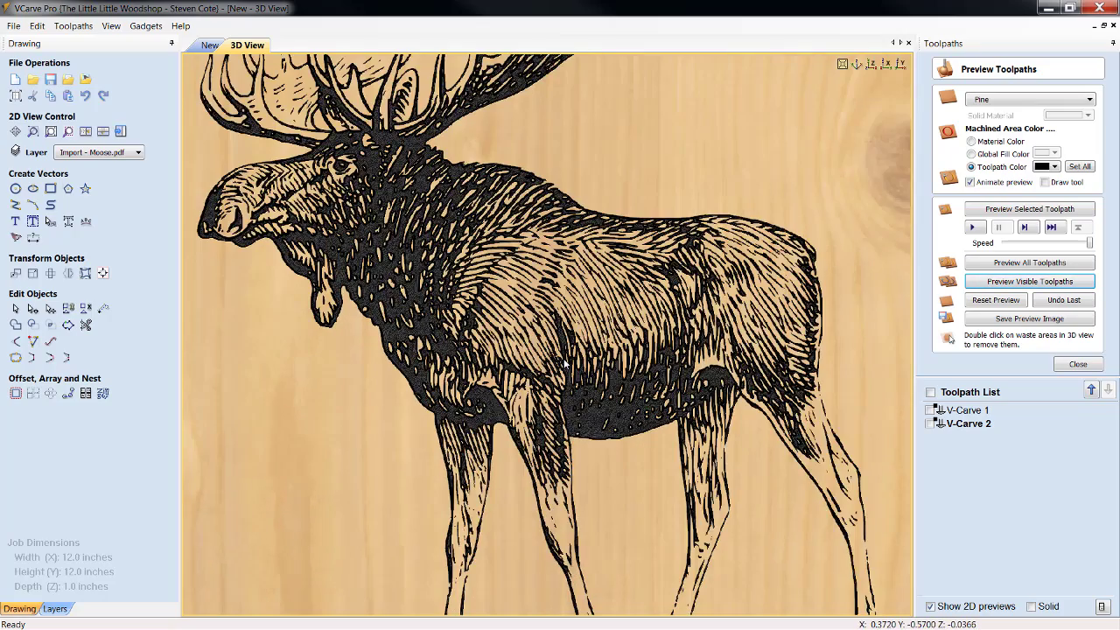
{"action": "scroll", "coordinate": [565, 362], "scroll_direction": "up", "scroll_amount": 8}
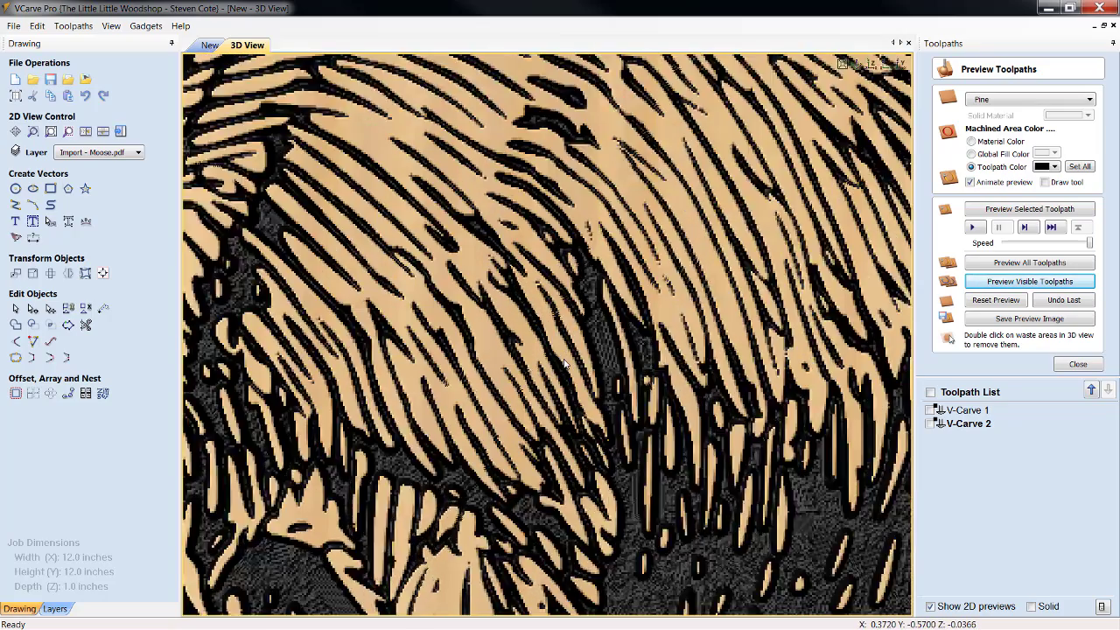
{"action": "scroll", "coordinate": [565, 363], "scroll_direction": "up", "scroll_amount": 4}
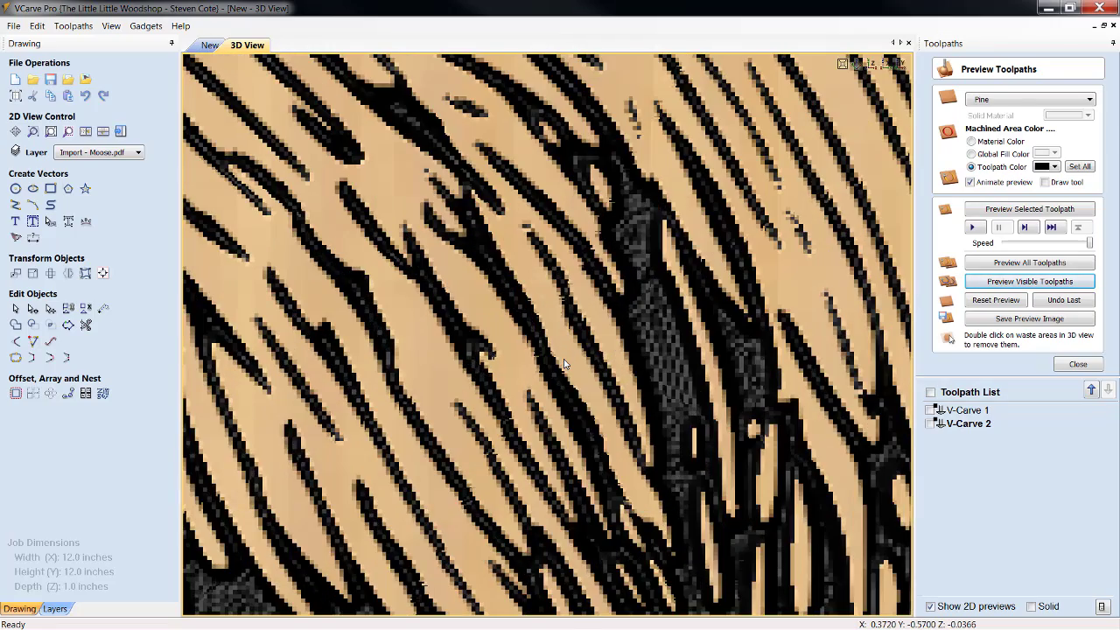
{"action": "scroll", "coordinate": [565, 363], "scroll_direction": "down", "scroll_amount": 6}
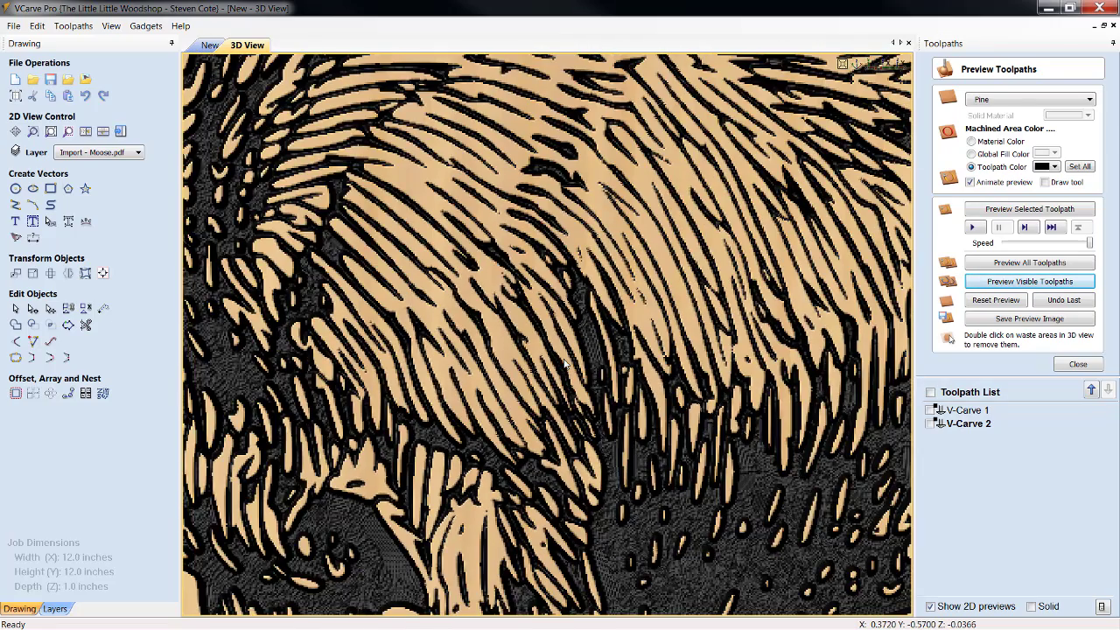
{"action": "scroll", "coordinate": [565, 362], "scroll_direction": "down", "scroll_amount": 4}
Display the V-Carve 2 toolpath lines in 3D, then return to a top view of the board
{"action": "left_click", "coordinate": [931, 424]}
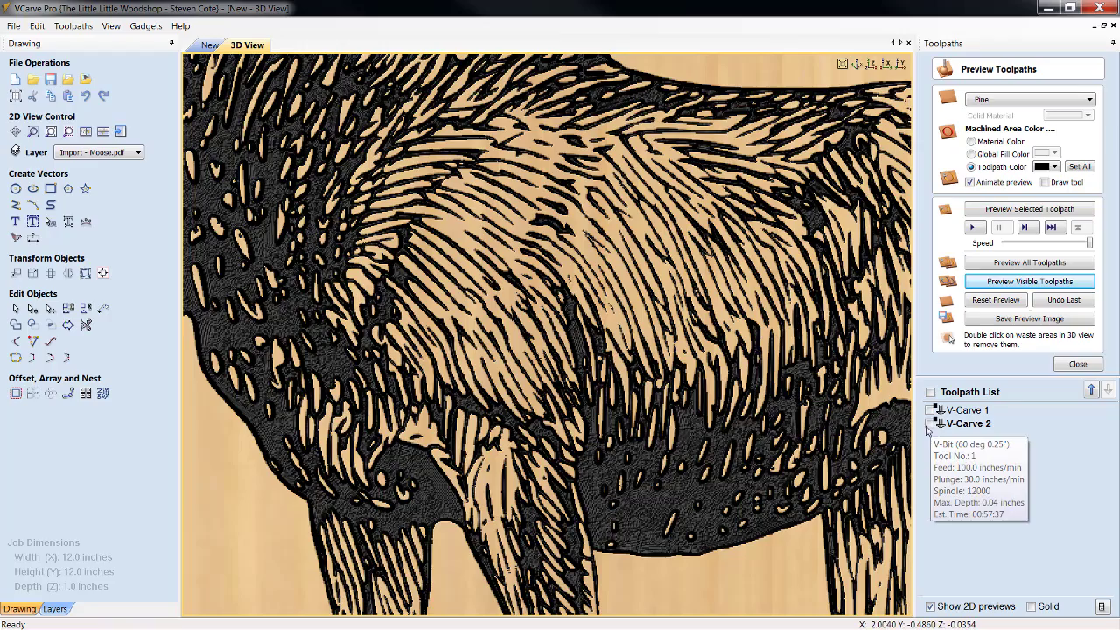
{"action": "left_click_drag", "start_coordinate": [647, 479], "coordinate": [603, 448]}
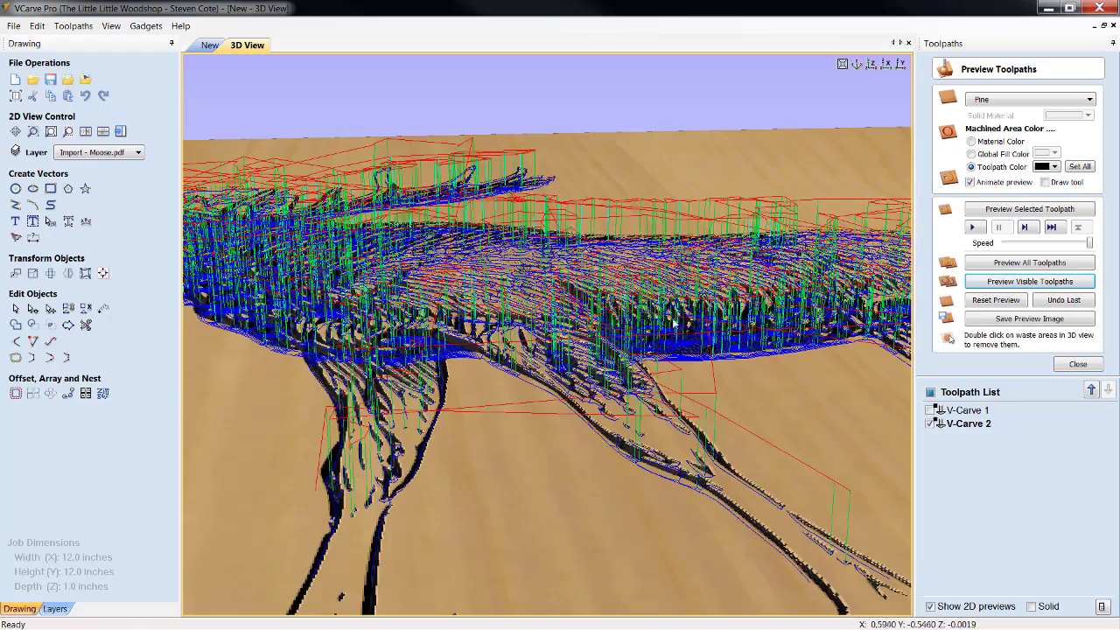
{"action": "left_click_drag", "start_coordinate": [674, 324], "coordinate": [452, 209]}
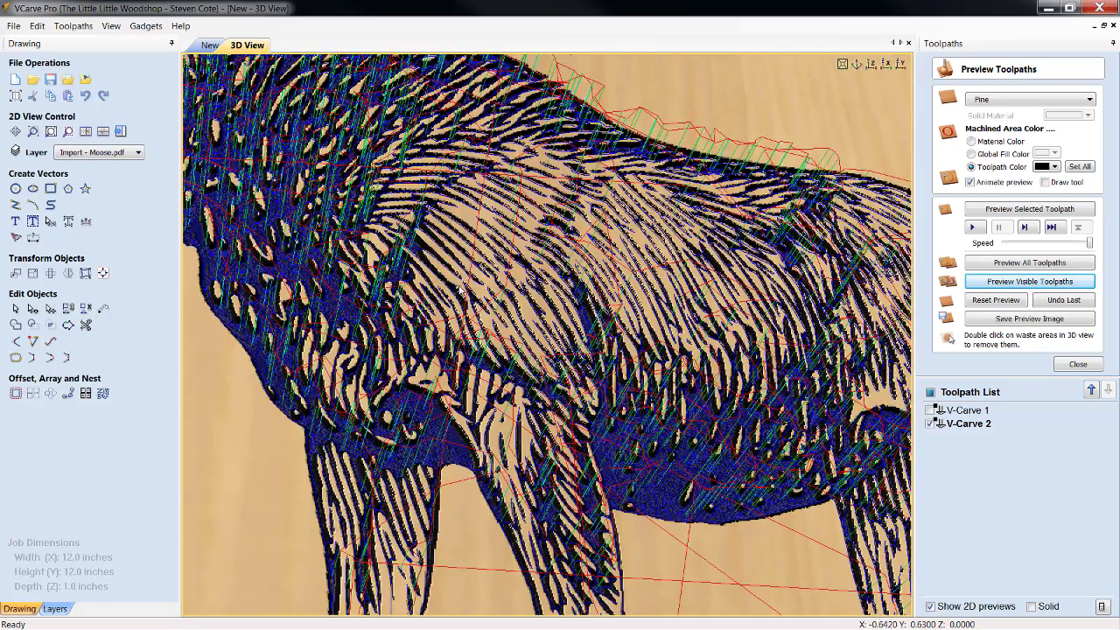
{"action": "scroll", "coordinate": [456, 267], "scroll_direction": "up", "scroll_amount": 2}
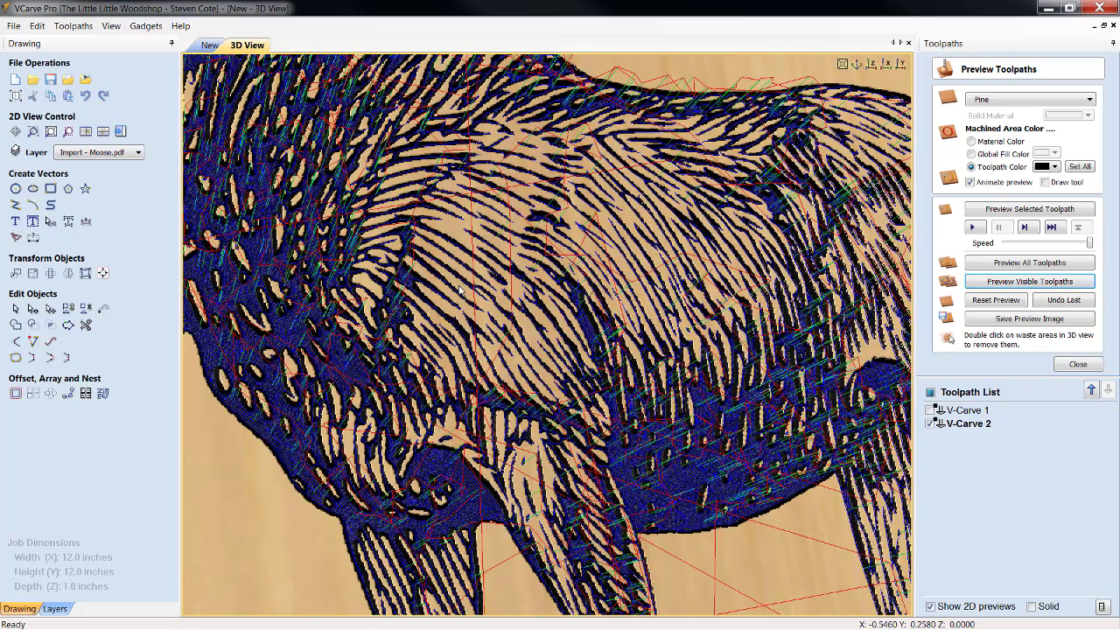
{"action": "left_click", "coordinate": [872, 67]}
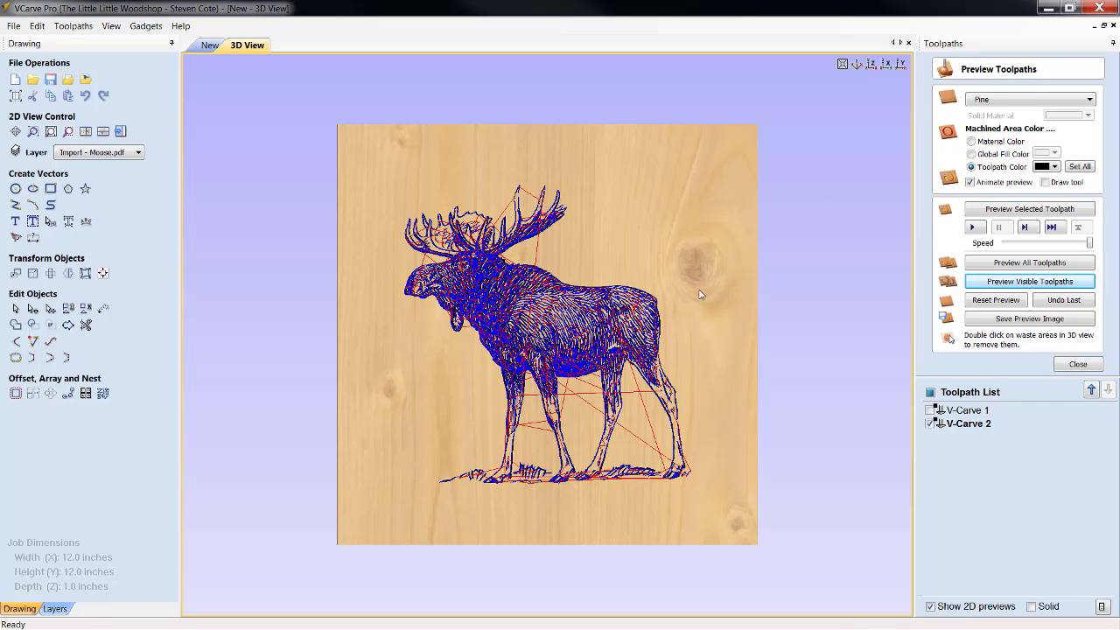
Switch to the 2D drawing view showing both moose vectors and the sheet
{"action": "left_click", "coordinate": [210, 45]}
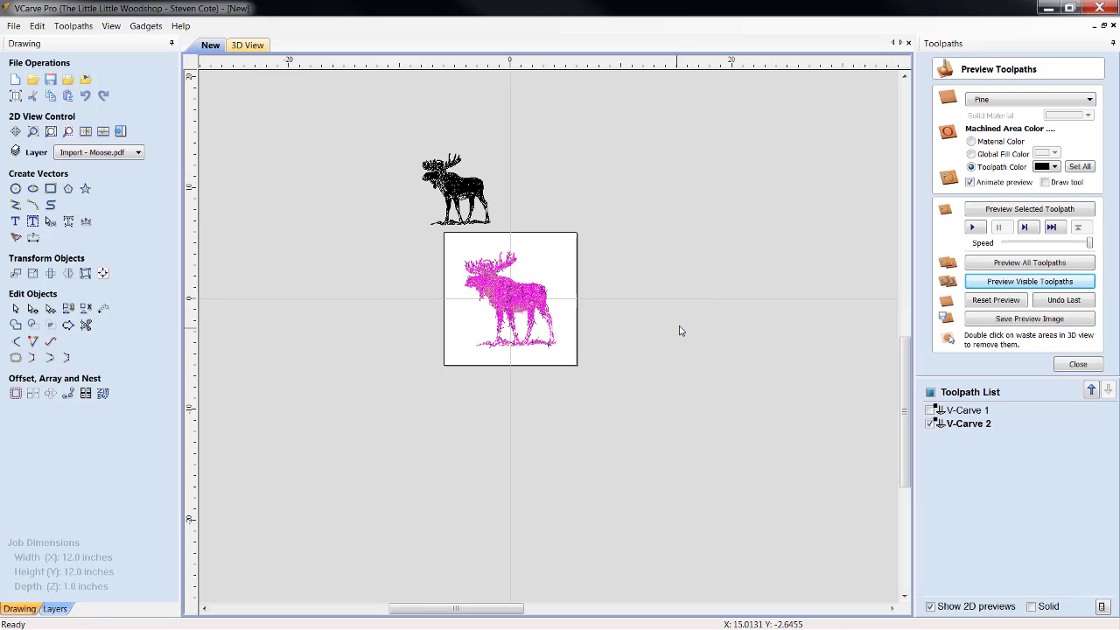